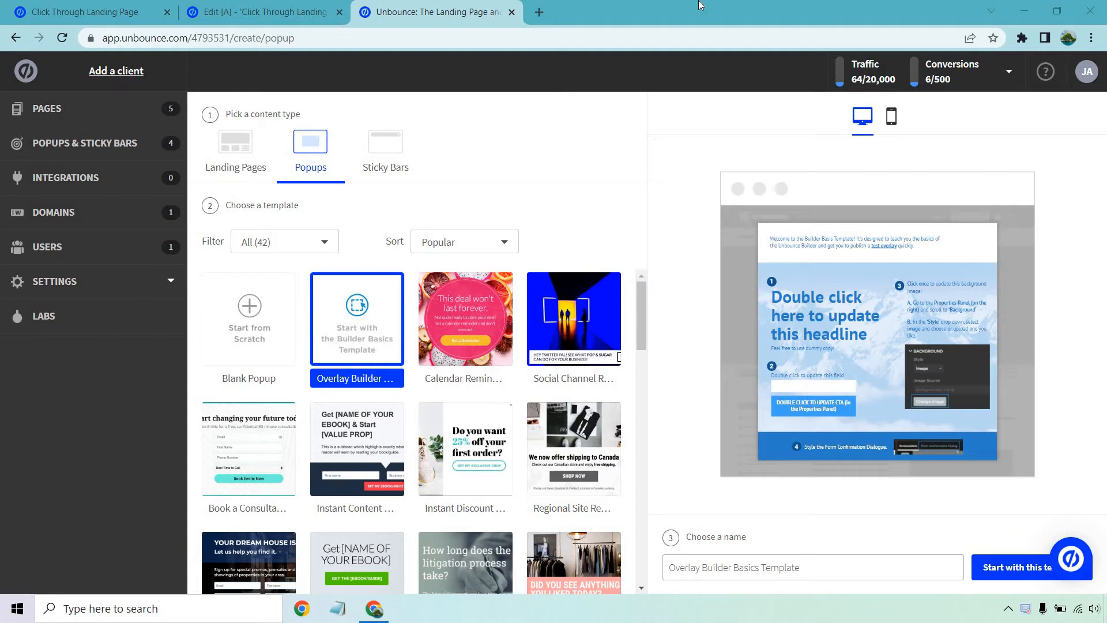
- Browse the popup template filter categories and look through the full gallery of popup templates
click(293, 249)
scroll(336, 309, down, 2)
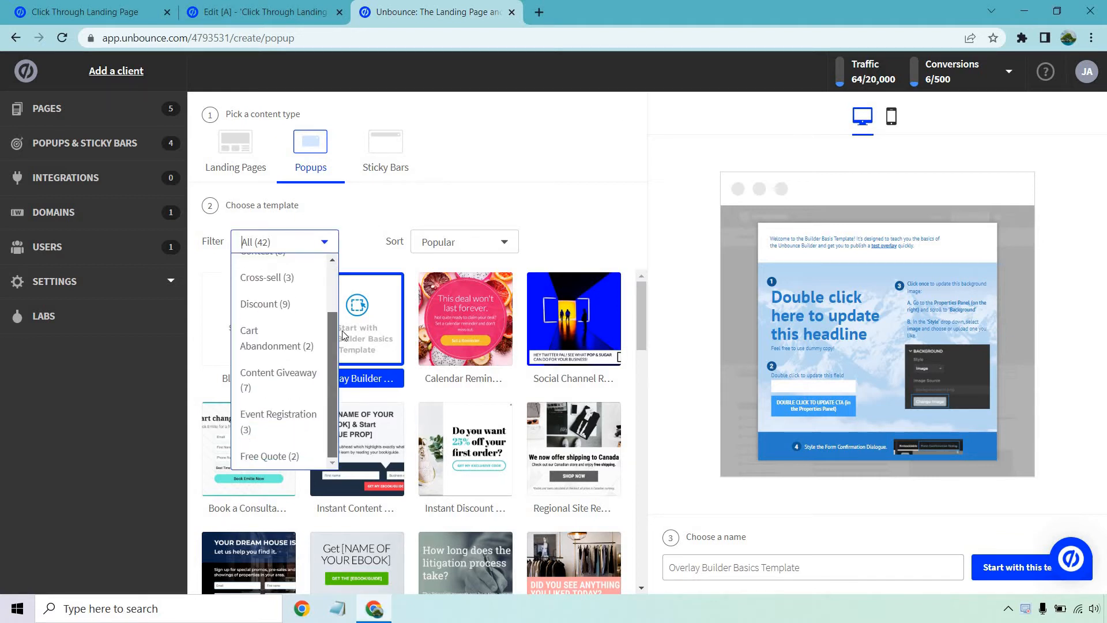
scroll(343, 287, up, 2)
scroll(343, 289, down, 3)
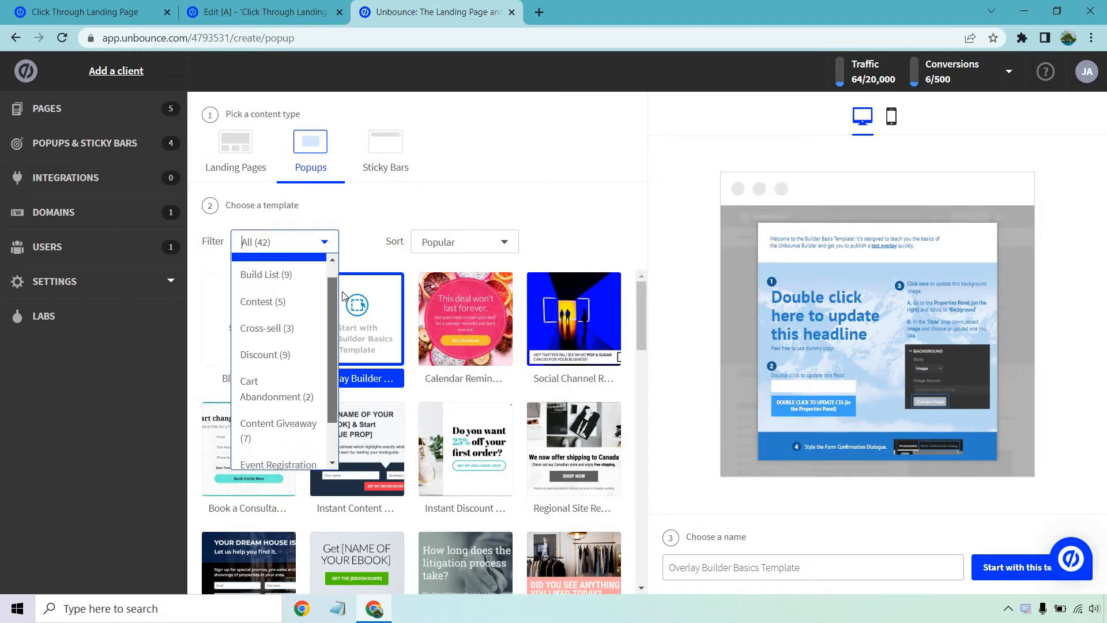
click(538, 194)
drag(642, 310, 649, 549)
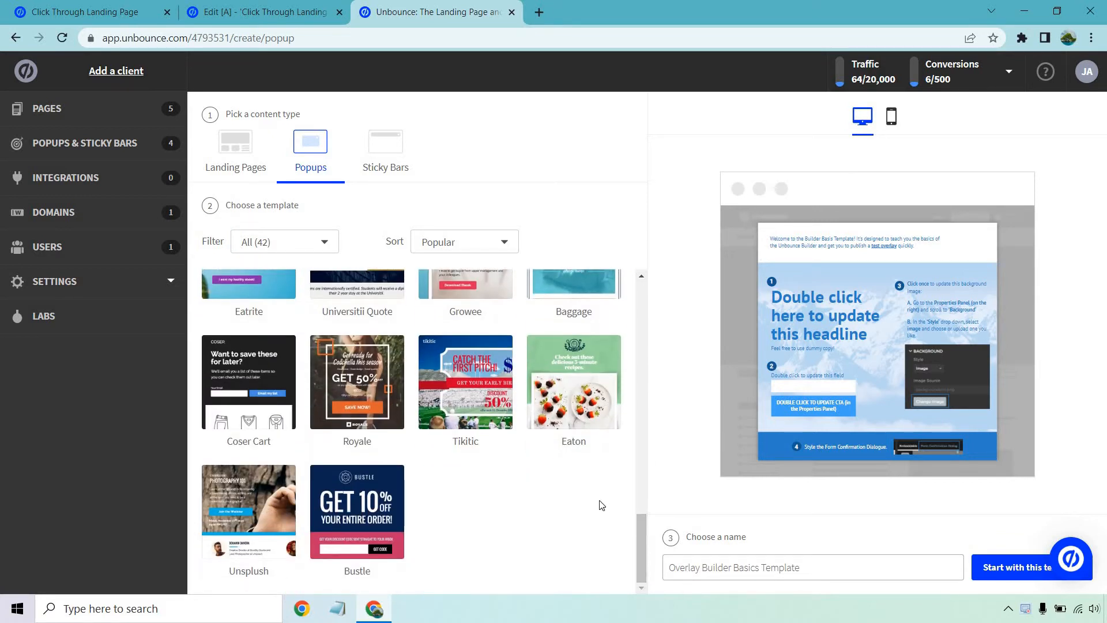
scroll(563, 474, up, 3)
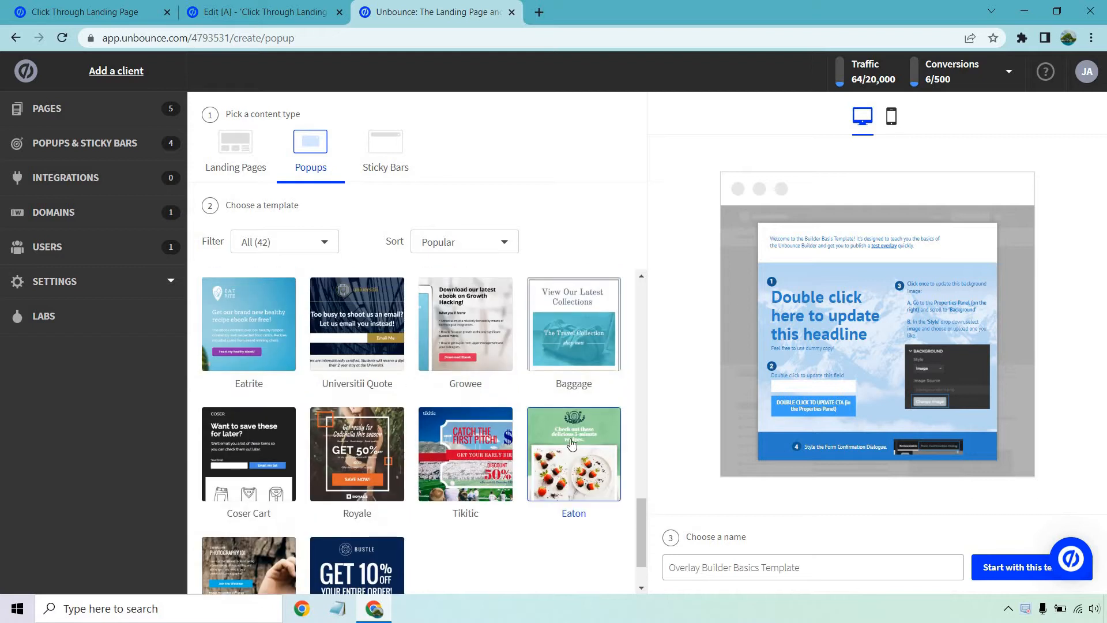
scroll(587, 417, up, 5)
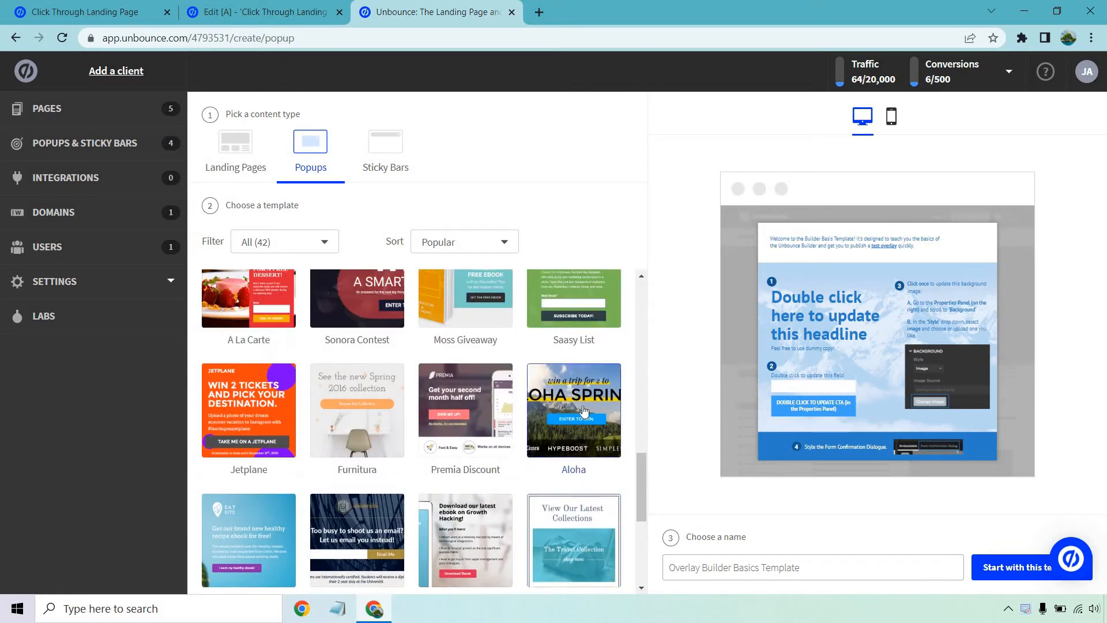
scroll(583, 411, up, 10)
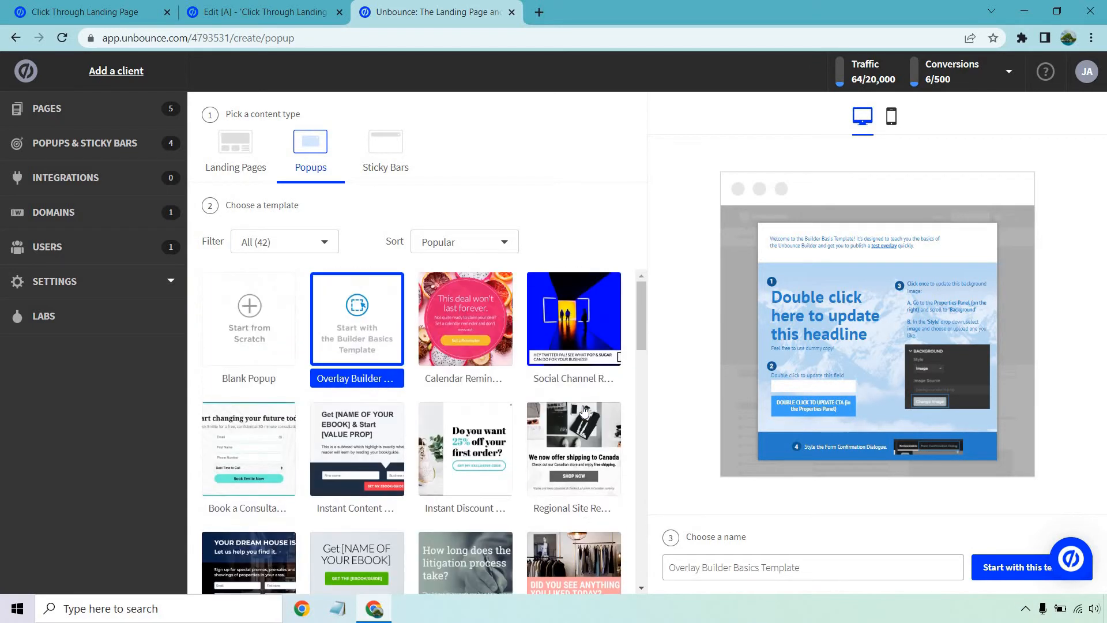
- Filter the popup templates to the Discount category and select the Instant Discount Code template
click(322, 242)
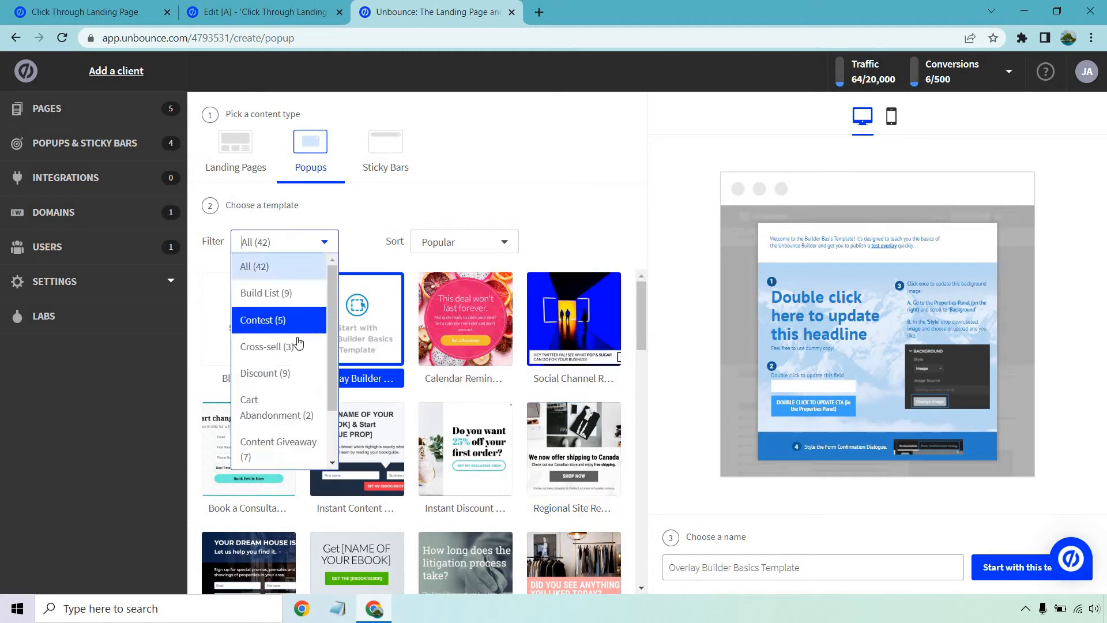
click(280, 375)
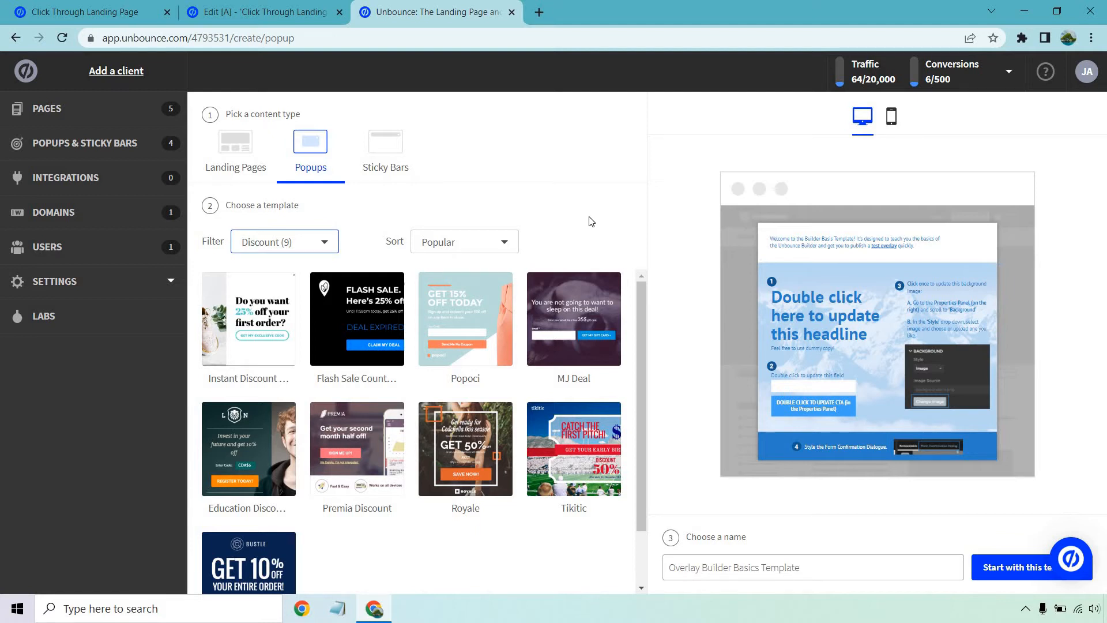
click(248, 339)
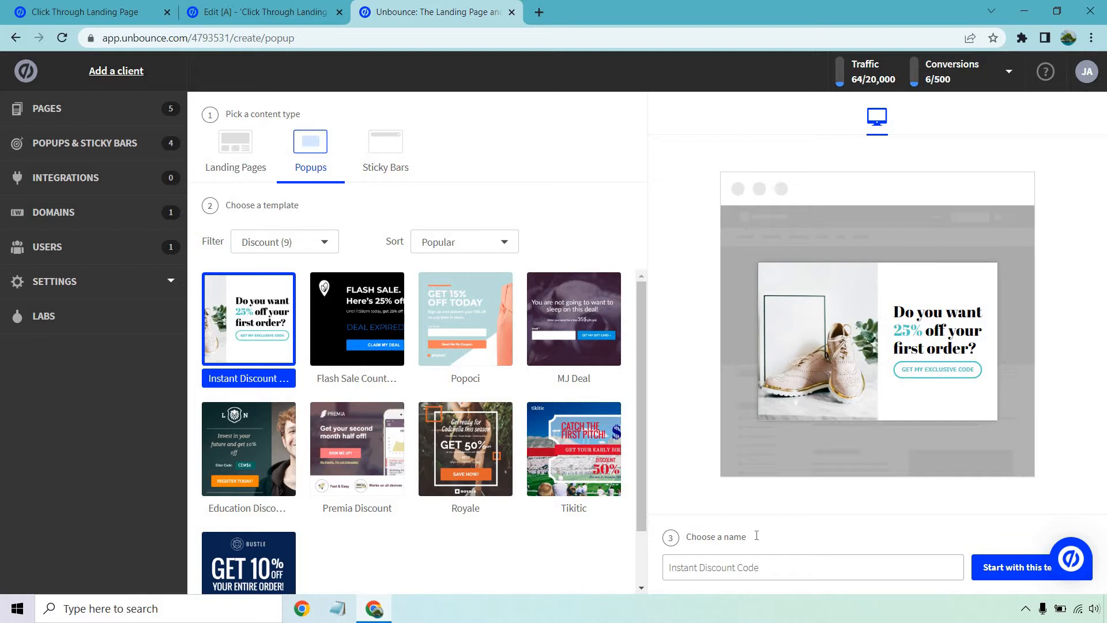
- Name the popup "Discount Popup" and create it from the selected template
click(777, 571)
text(Discount Pop)
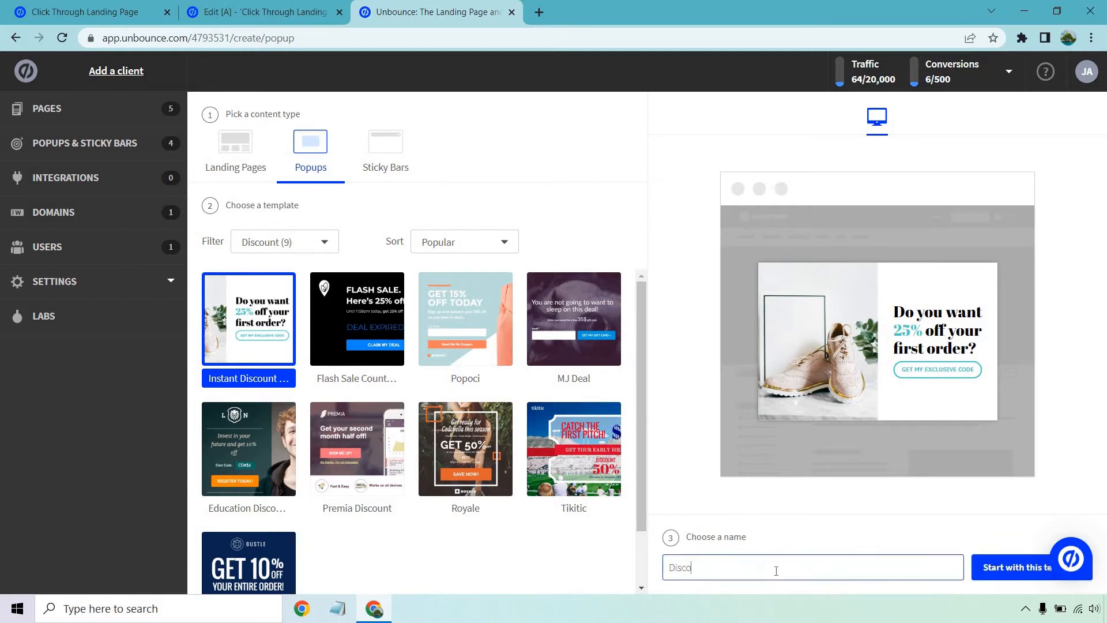
text(up)
click(990, 574)
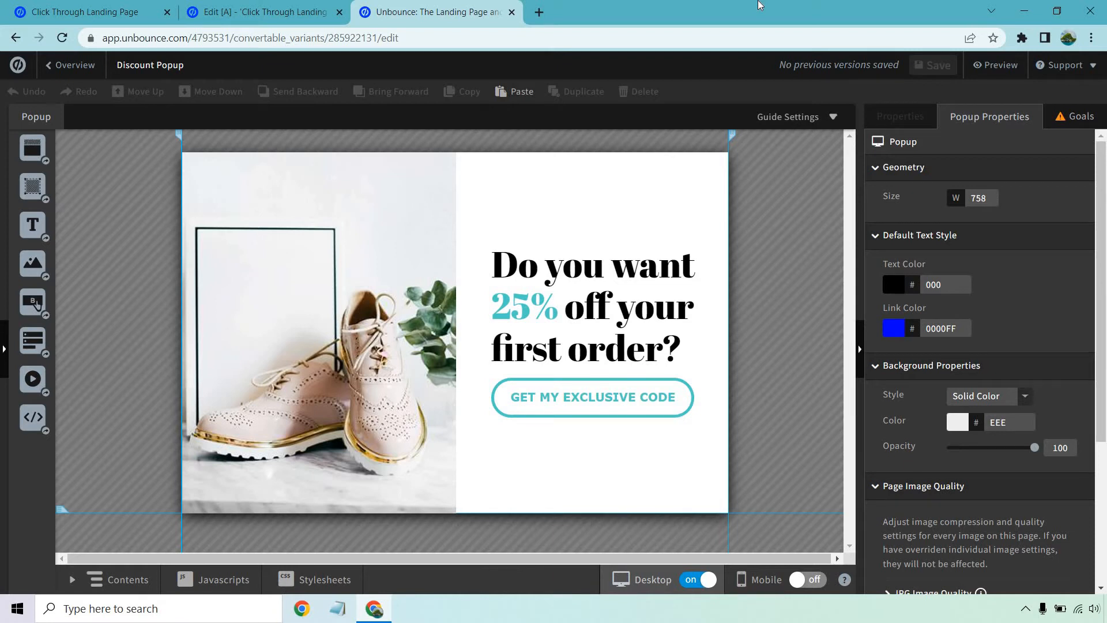
click(600, 287)
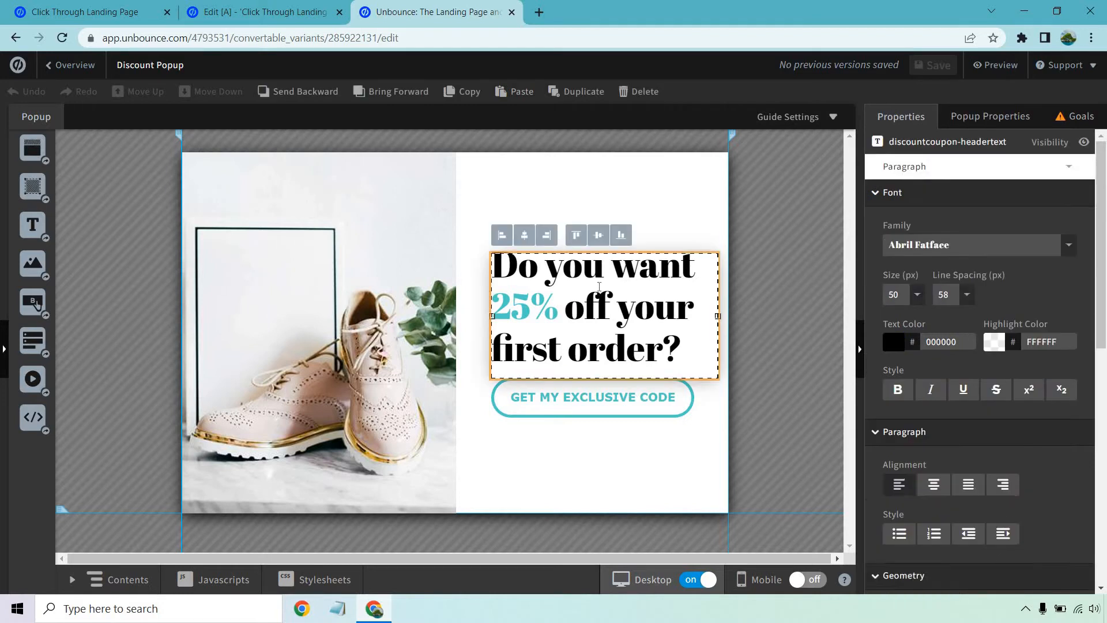
double_click(667, 280)
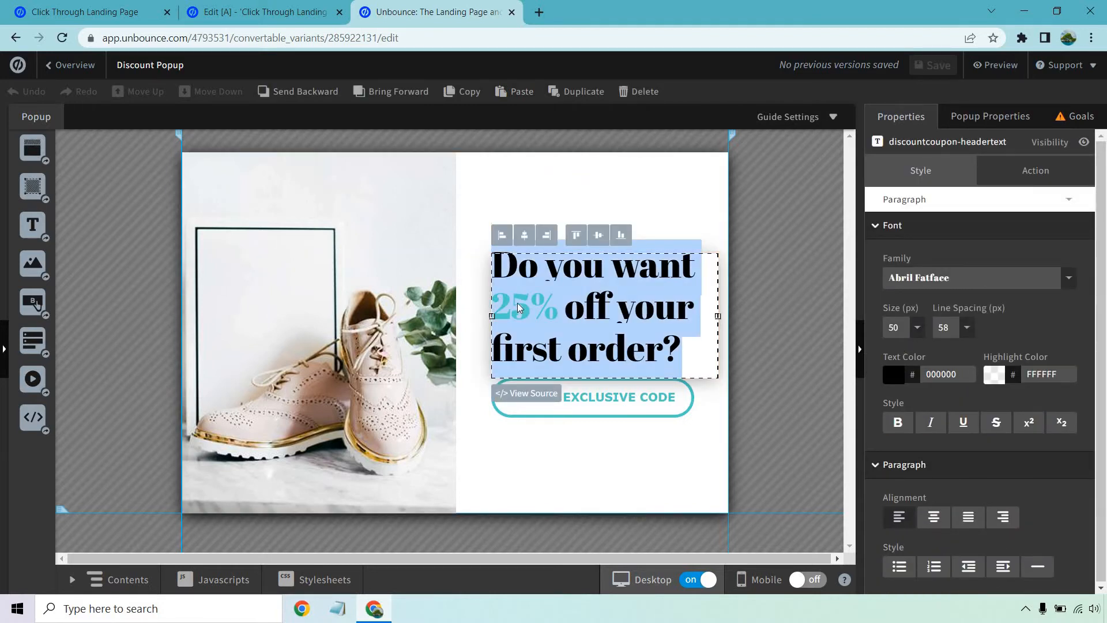
click(803, 284)
click(317, 309)
click(778, 312)
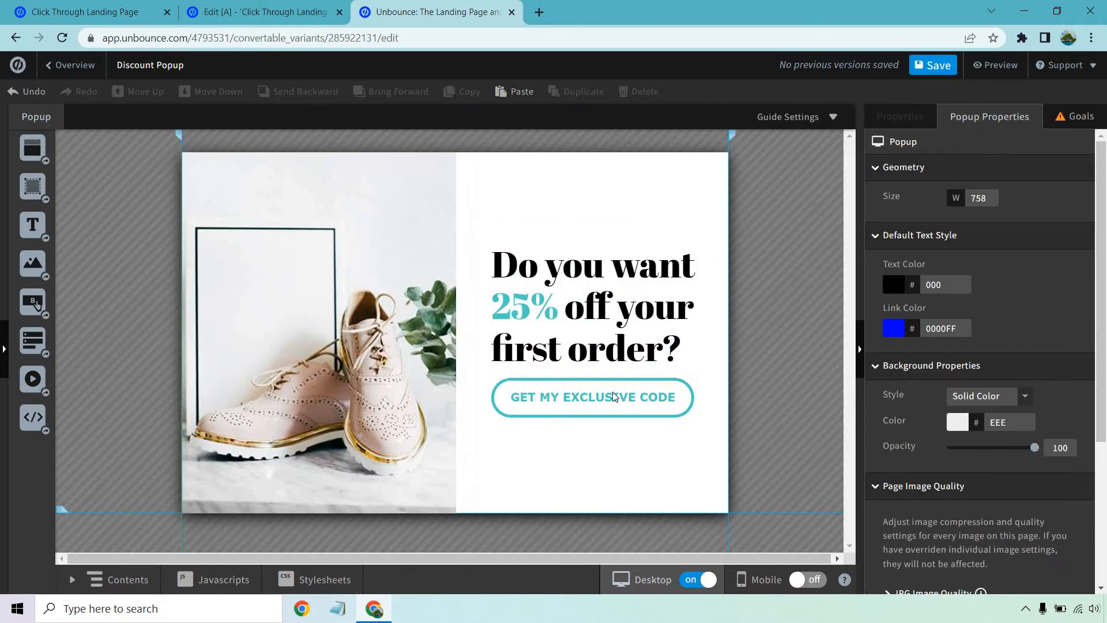
- Change the call-to-action button's label to "Click Here To Unlock Your Discount Today"
click(613, 392)
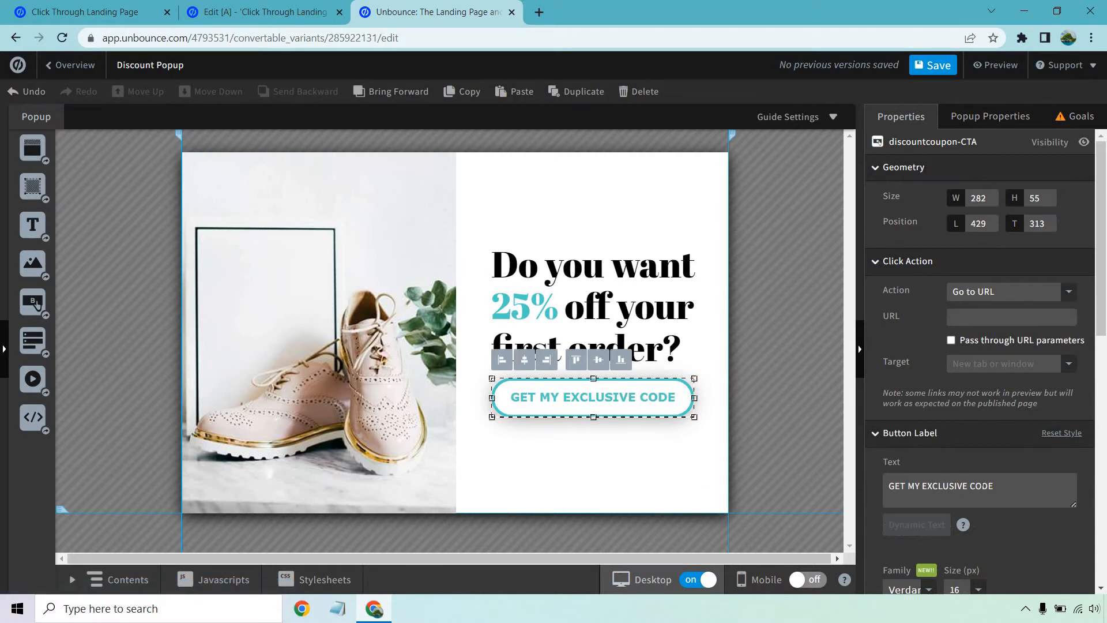
click(982, 486)
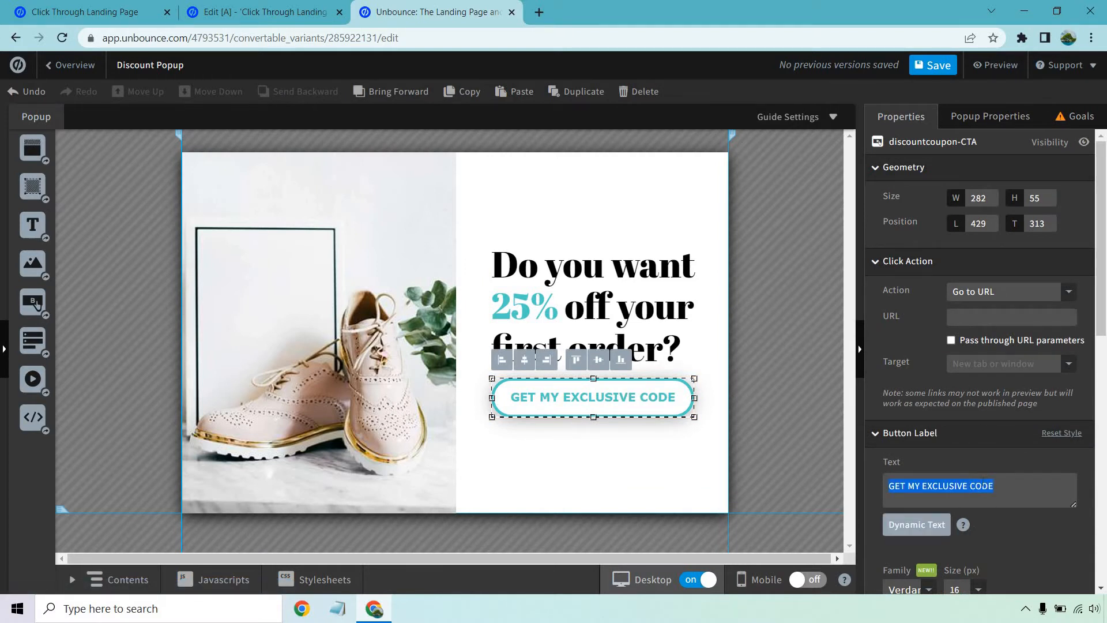
text(Click Her)
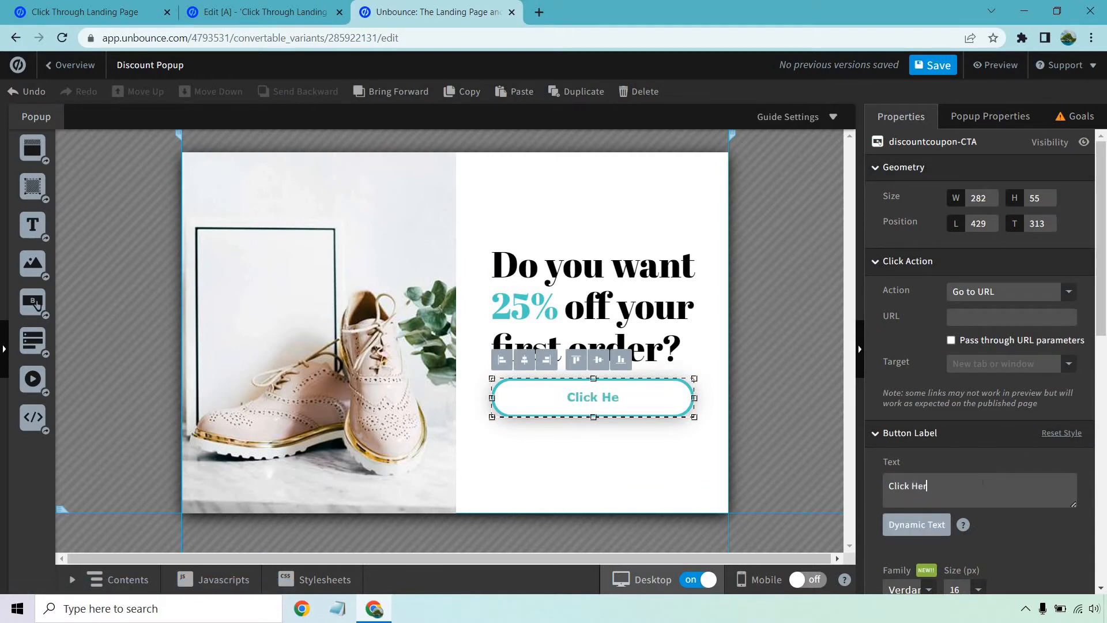
text(e To Unlock )
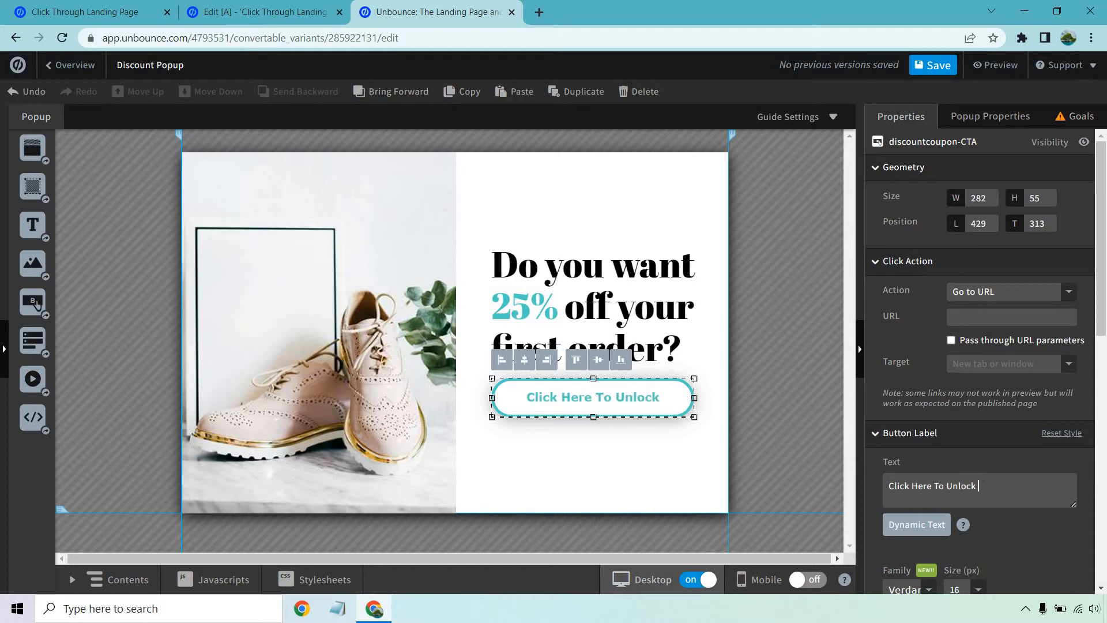
text(Your Discoun)
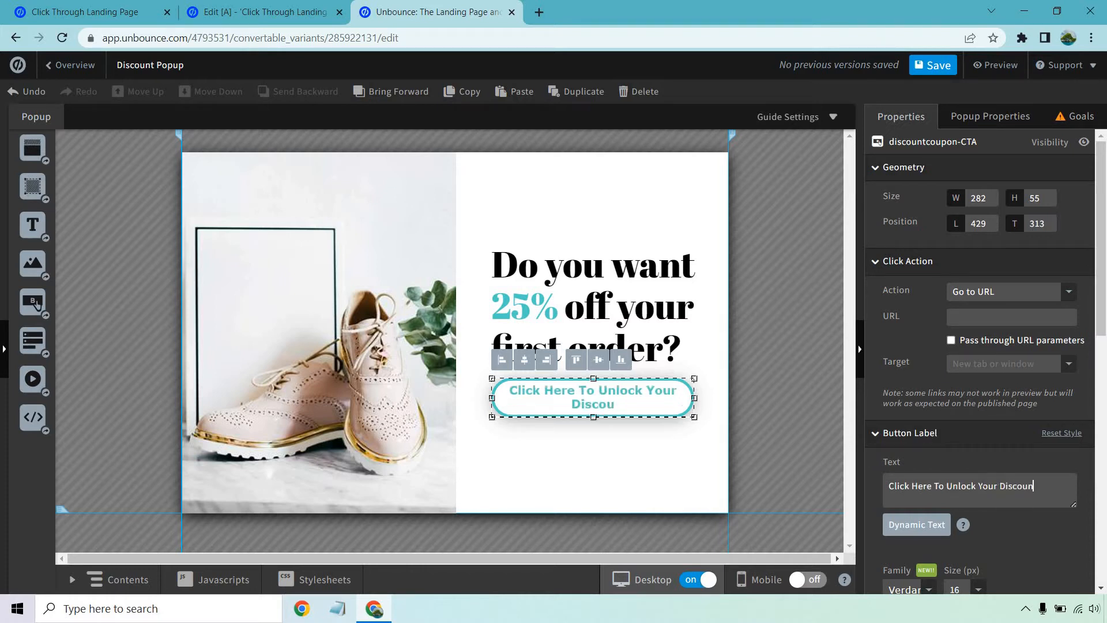
text(t Today)
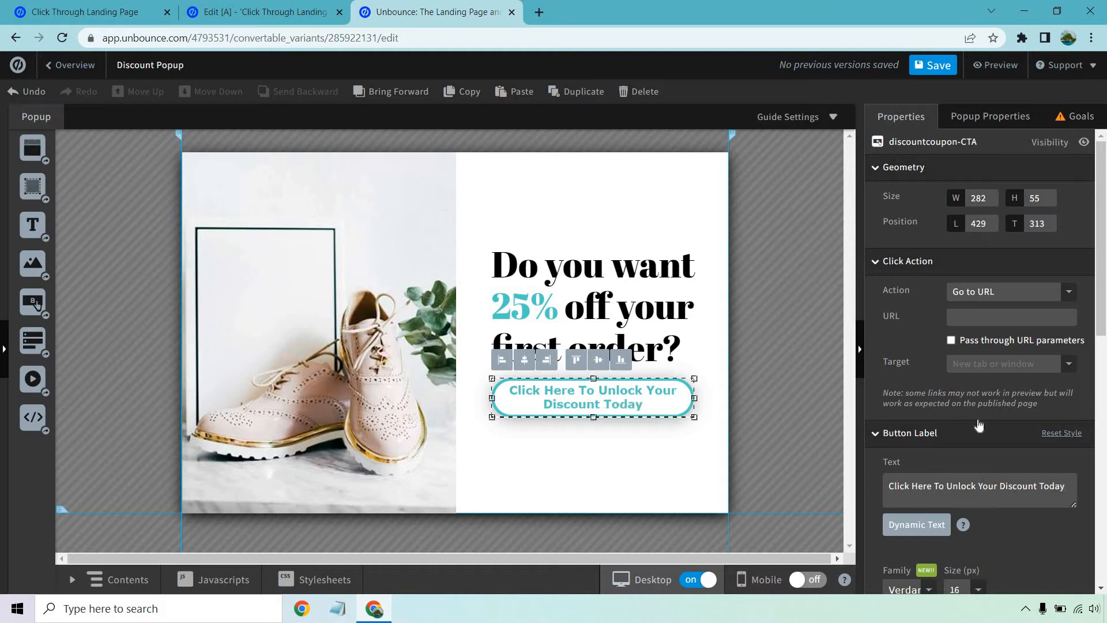
click(793, 380)
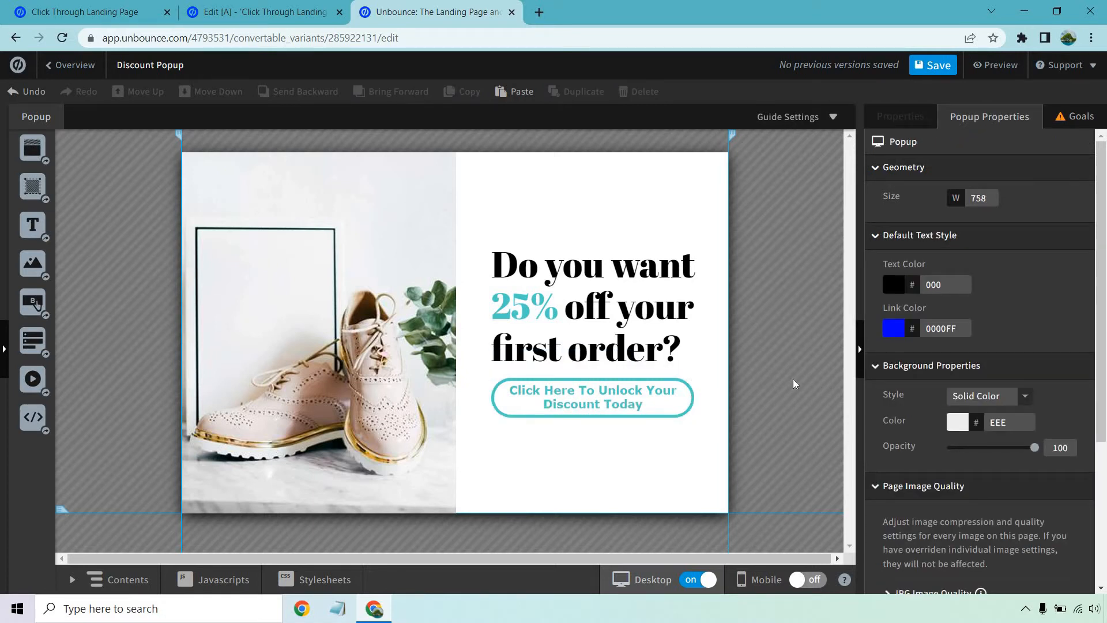
click(642, 390)
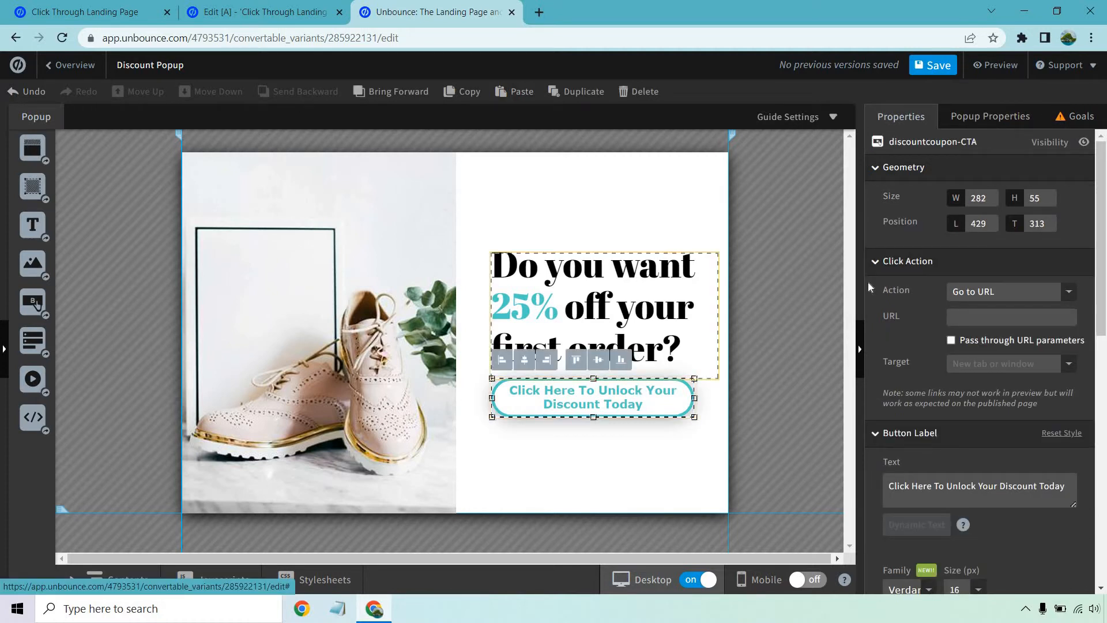
click(975, 315)
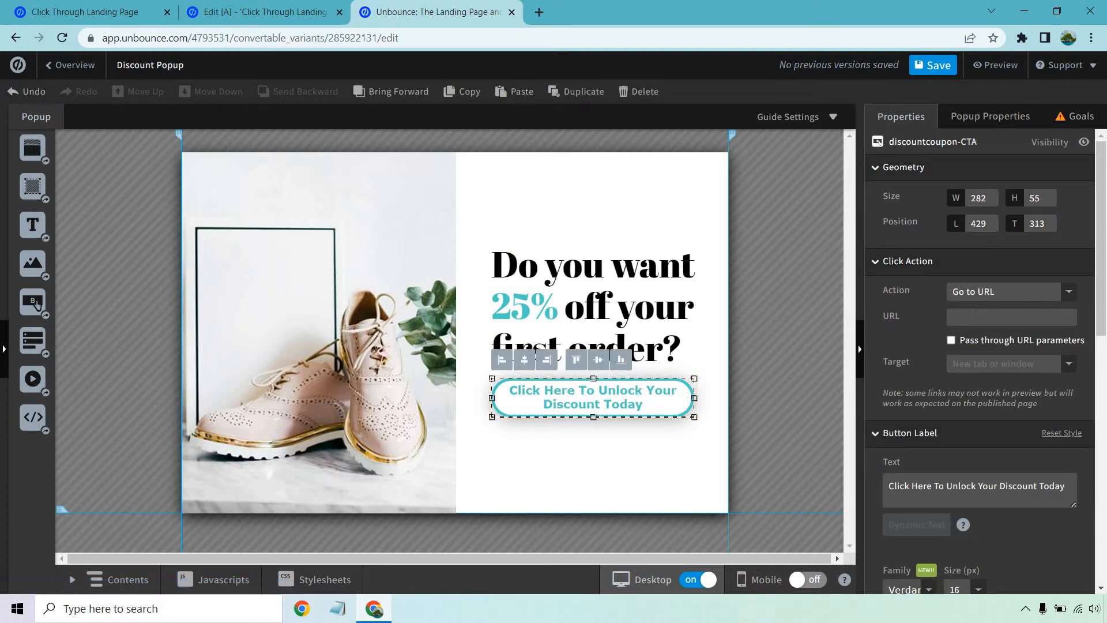
text(www.google.com)
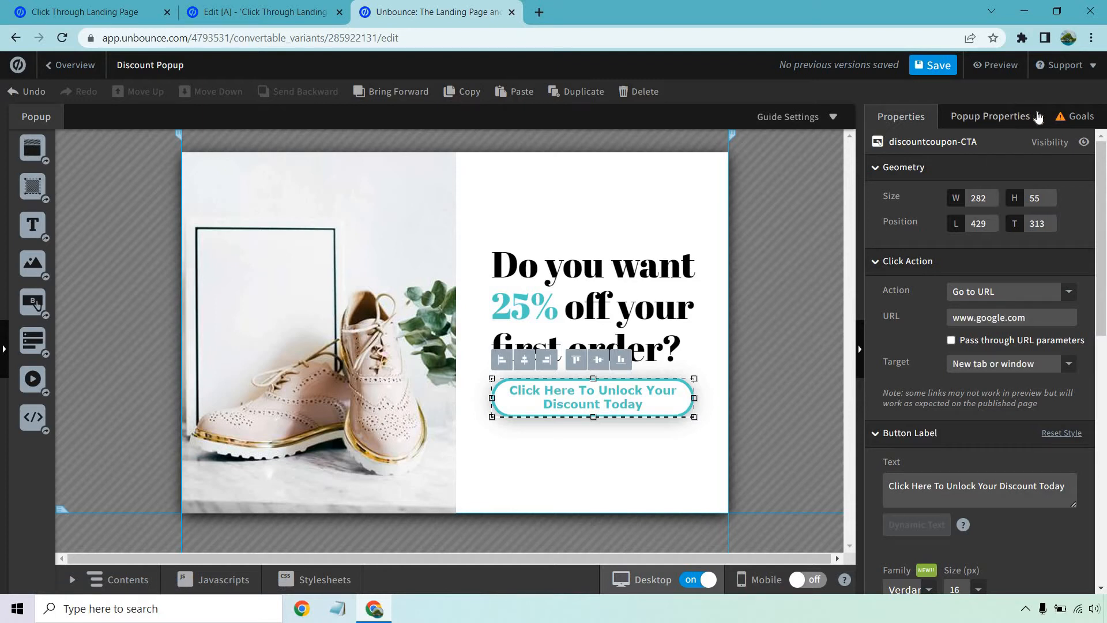
click(1071, 122)
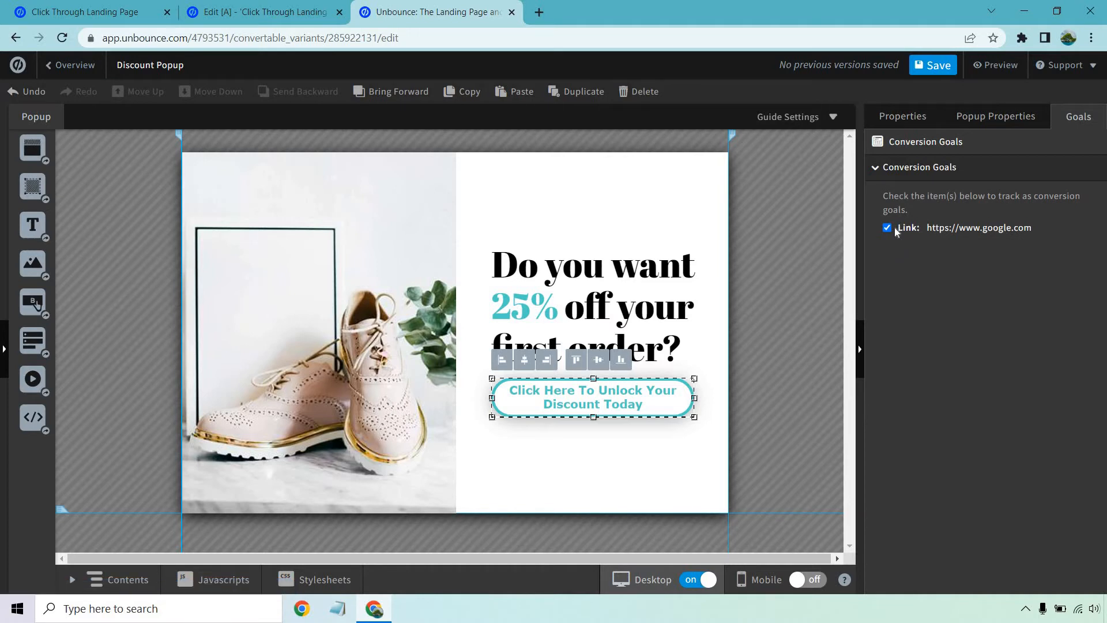
click(773, 327)
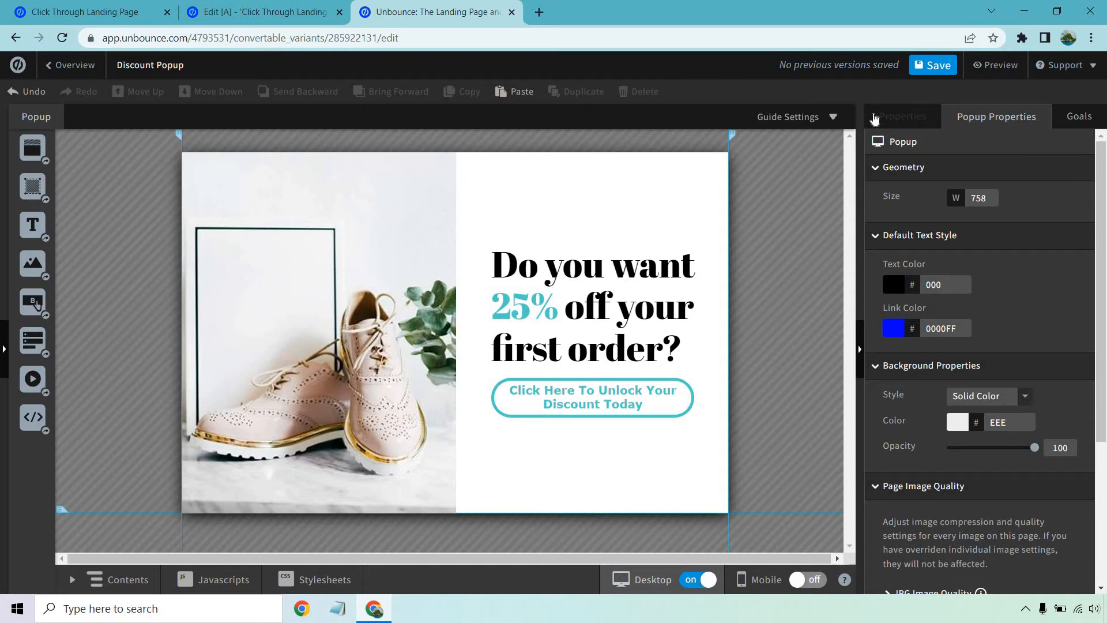
- Save the popup and return to its overview page
click(930, 73)
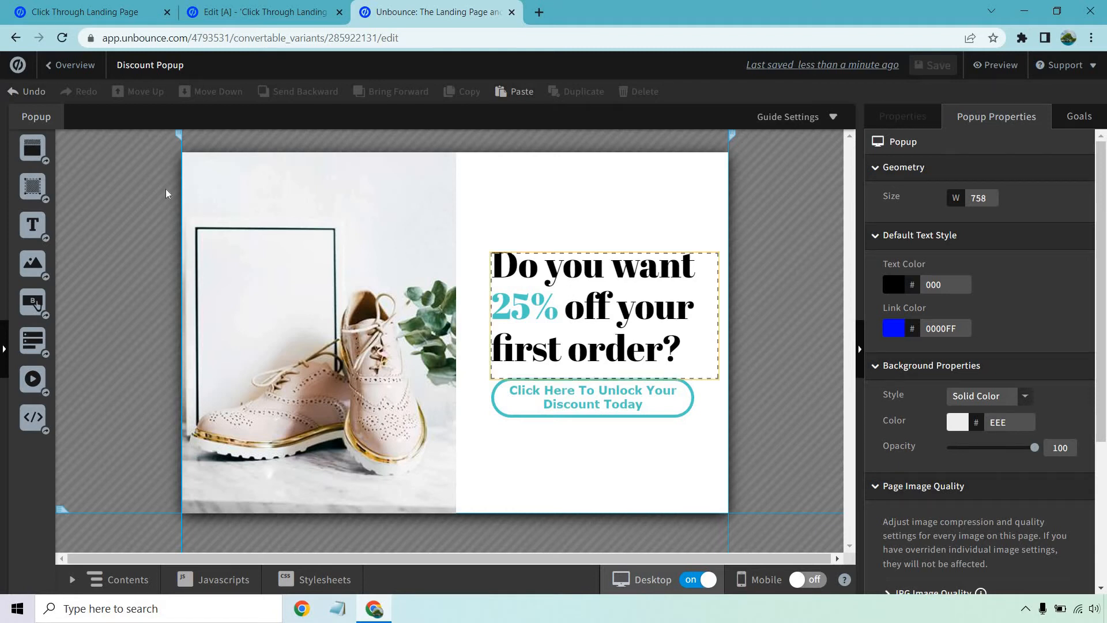
click(17, 66)
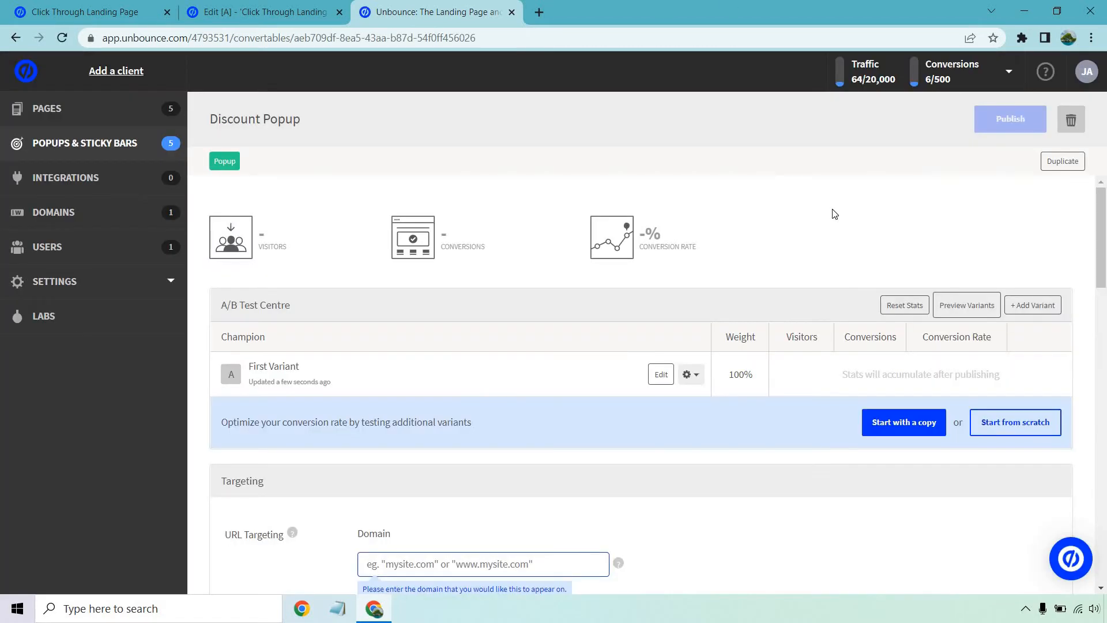
- Set the popup's URL targeting to the domain demoing.ubpages.com with the exact path click-through-landing-page/
scroll(819, 230, down, 5)
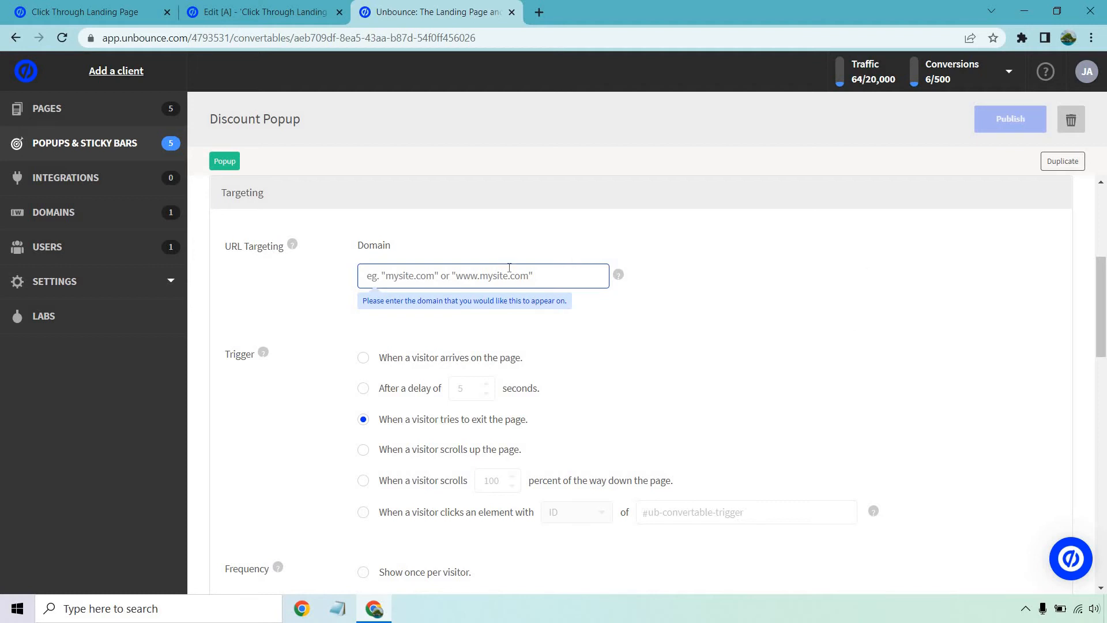
text(https://demoing.ubpages.com/click-through-landing-page/)
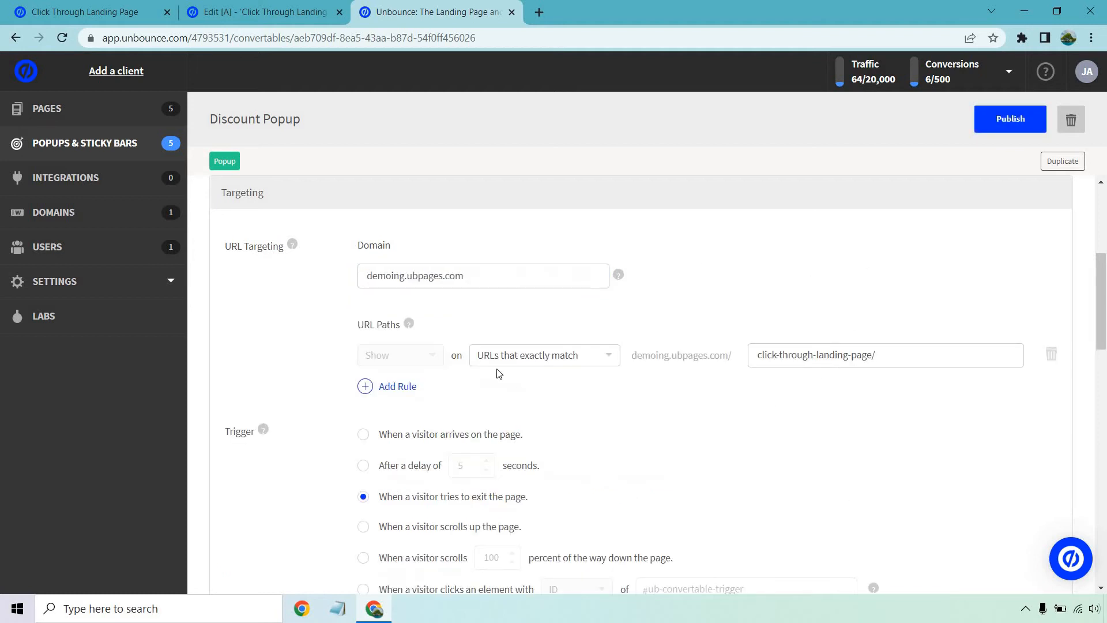
- Review the popup's trigger, frequency, advanced targeting and installation settings
scroll(902, 382, down, 2)
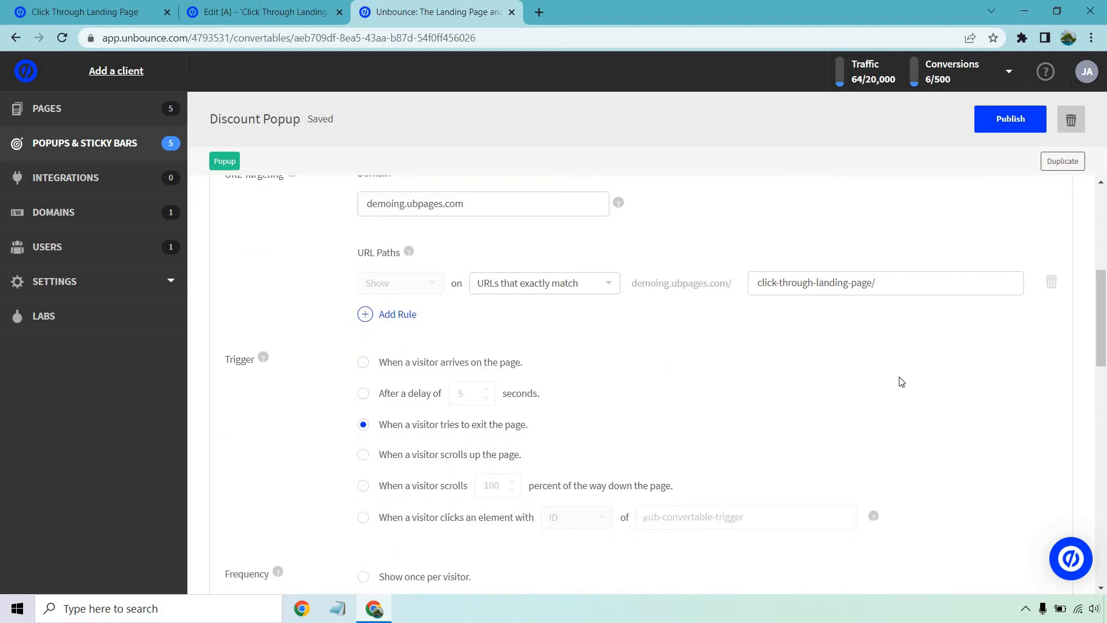
scroll(902, 378, down, 2)
scroll(1104, 327, down, 1)
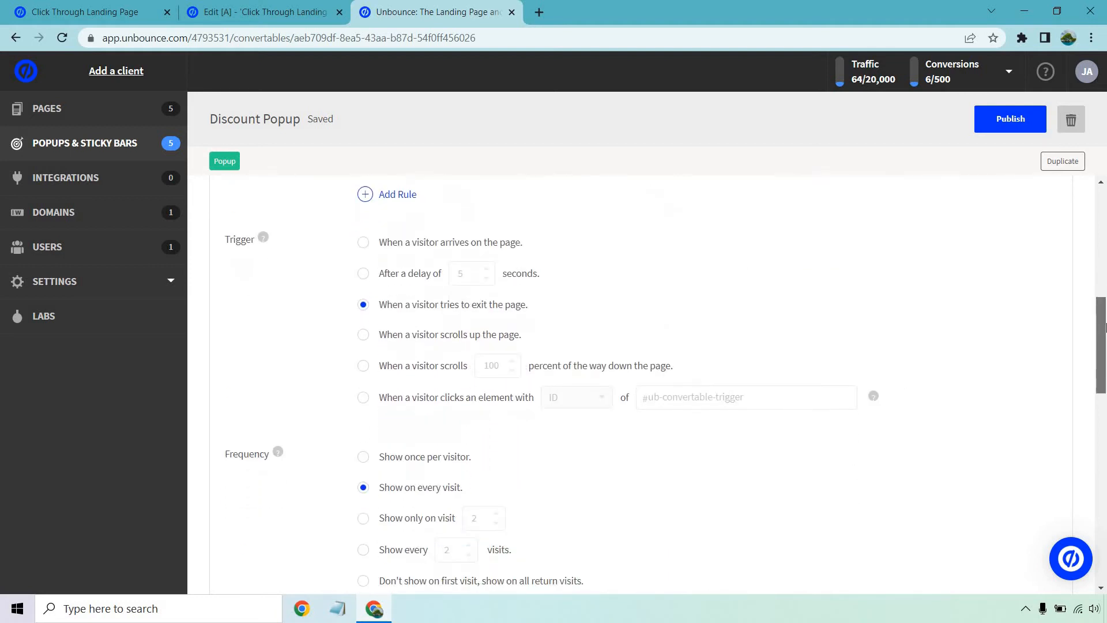
scroll(1104, 327, down, 1)
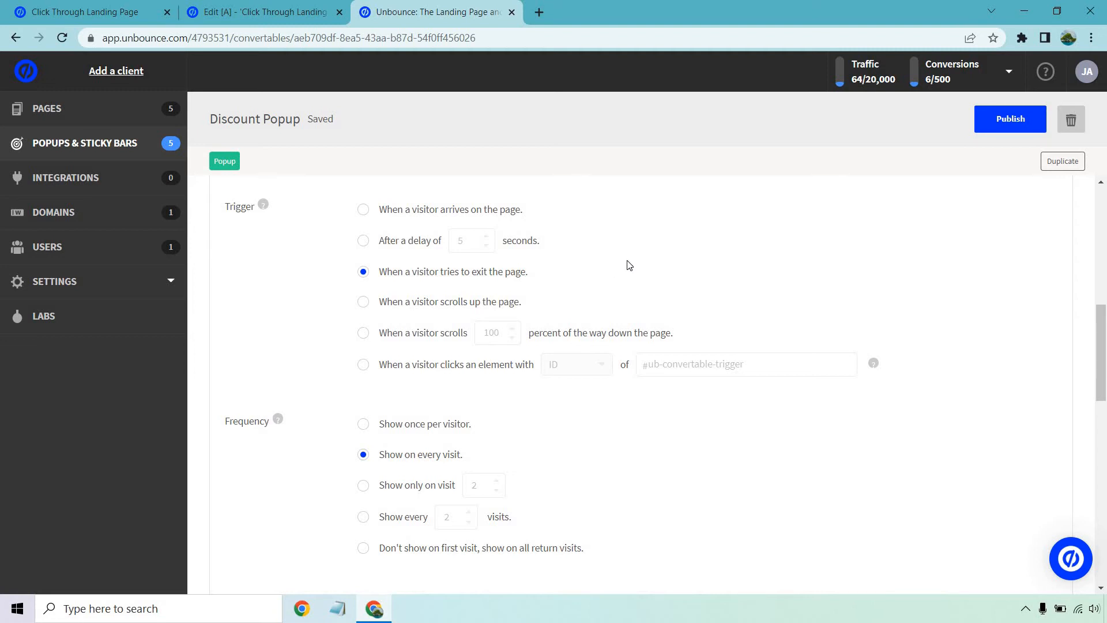
scroll(665, 304, down, 3)
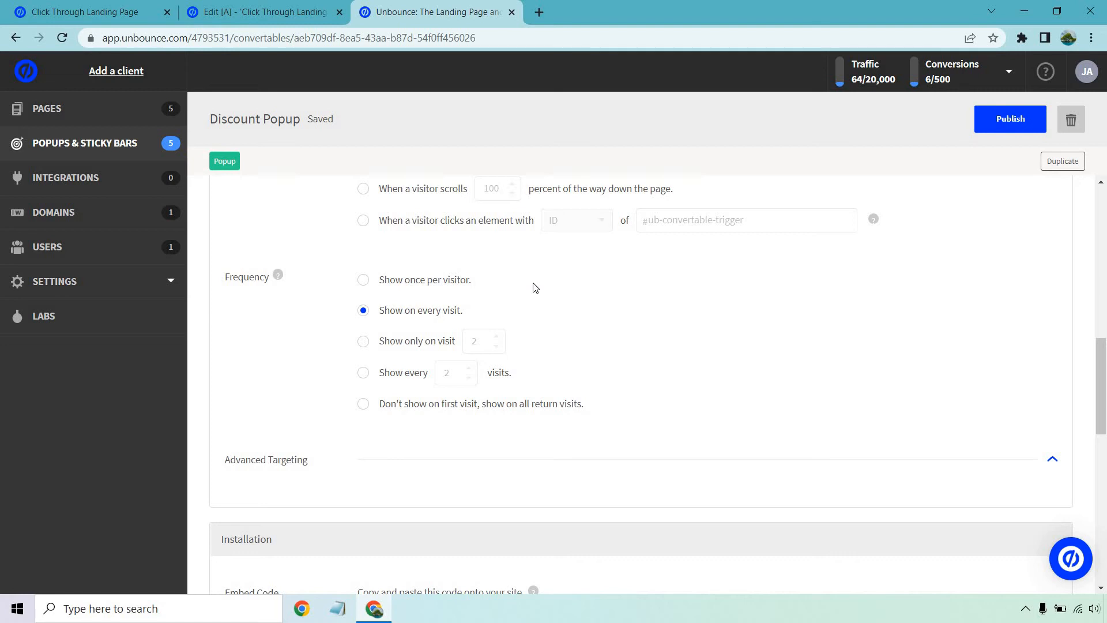
scroll(746, 272, down, 3)
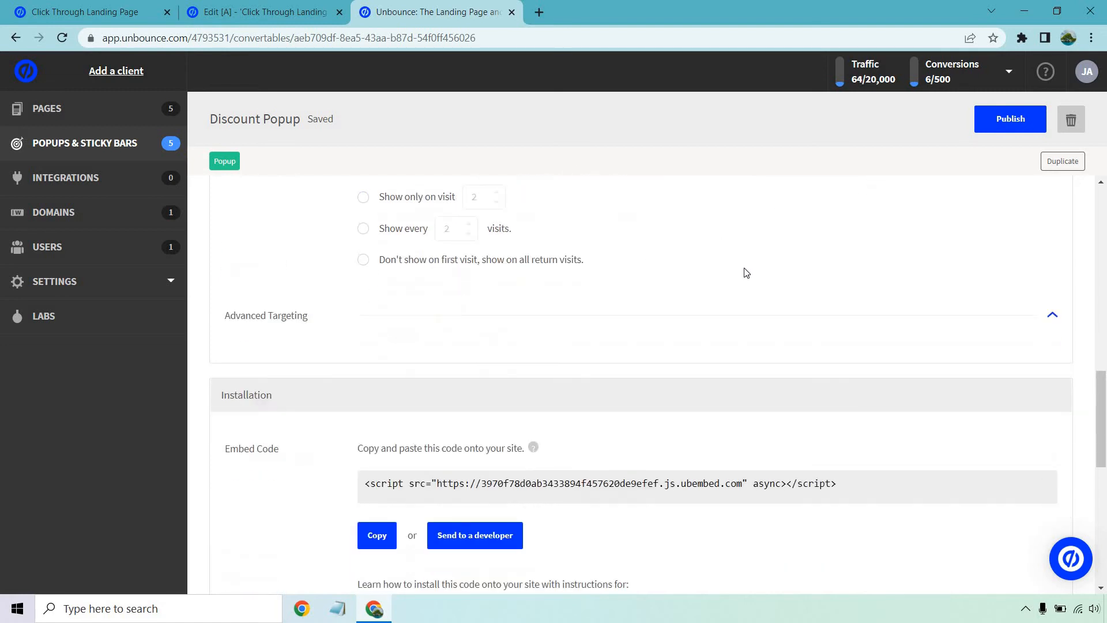
- Start publishing the discount popup and copy its embed code
scroll(746, 272, down, 1)
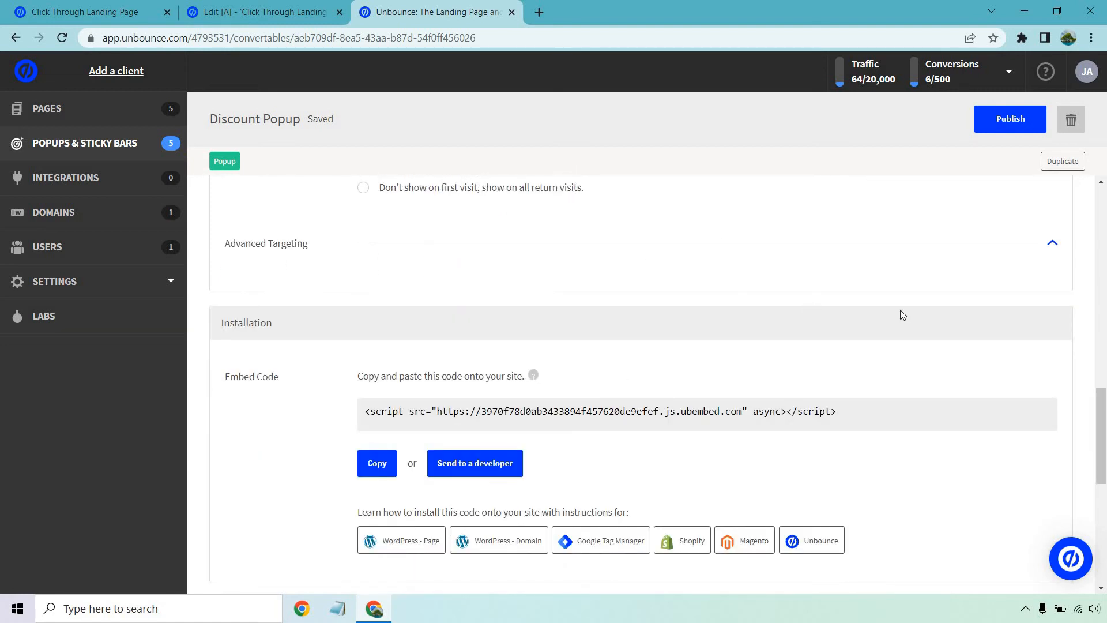
click(1006, 122)
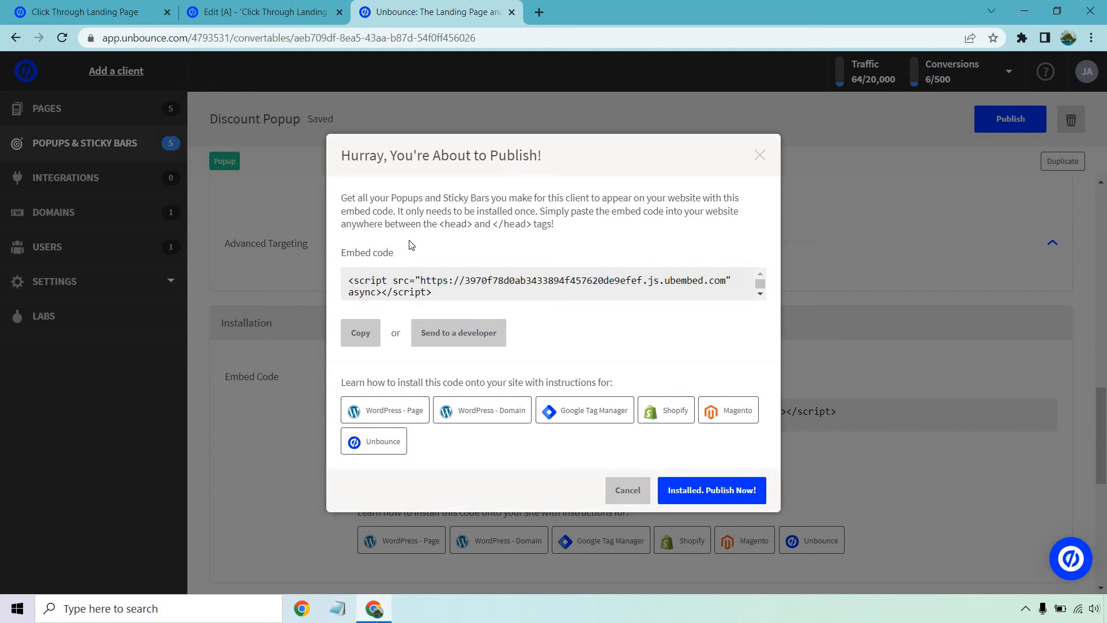
click(366, 340)
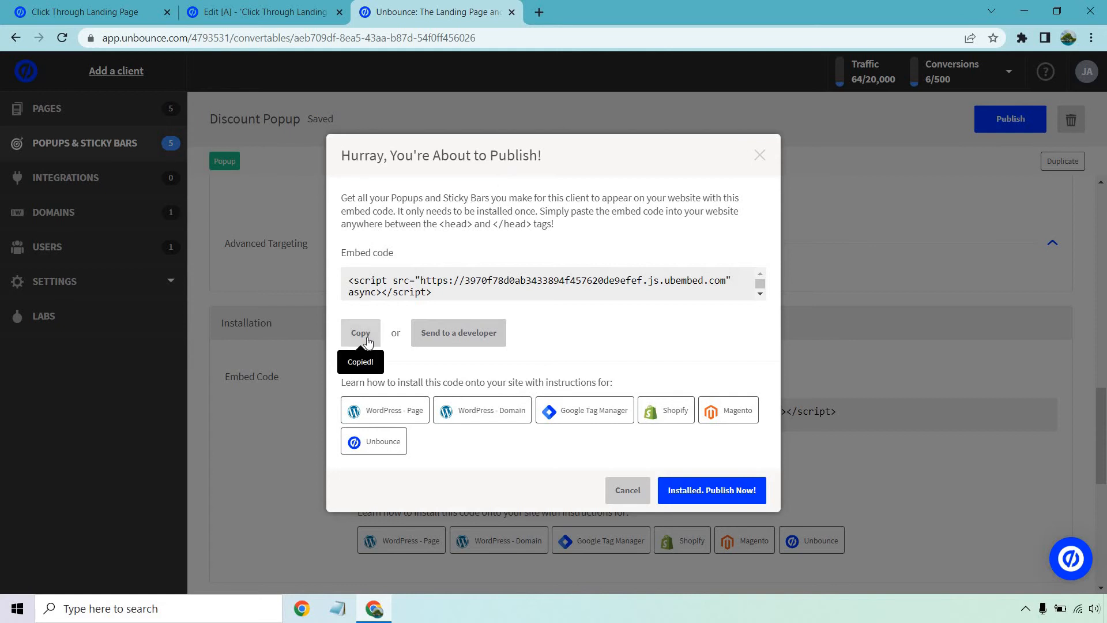
- Add a script named Popup to the Click Through Landing Page, placed in the Head and containing the copied embed code
click(268, 7)
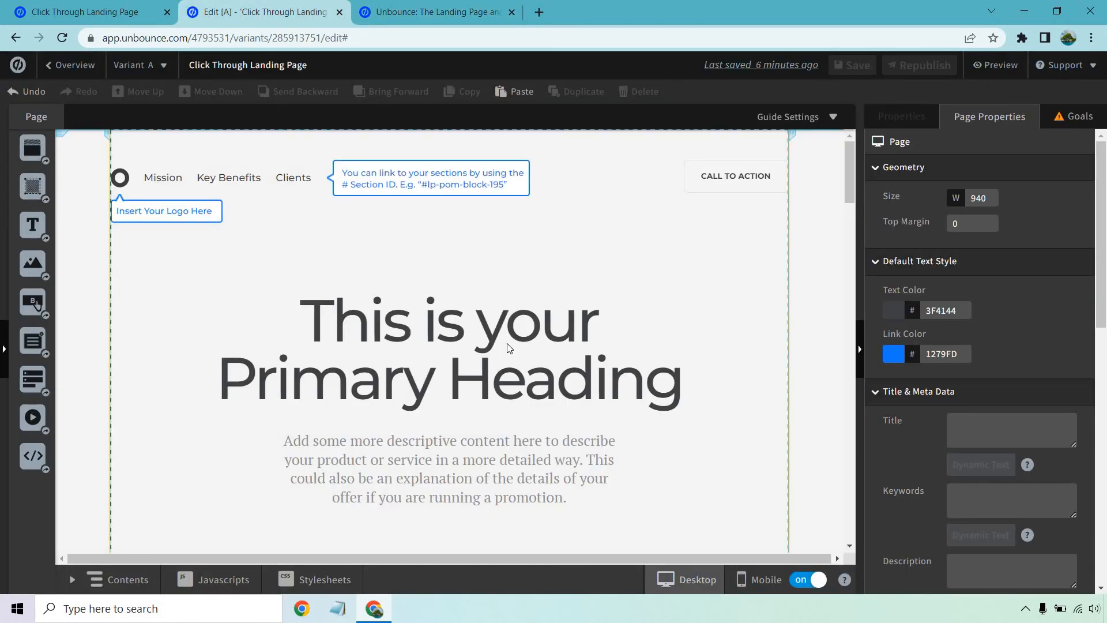
click(212, 579)
triple_click(315, 177)
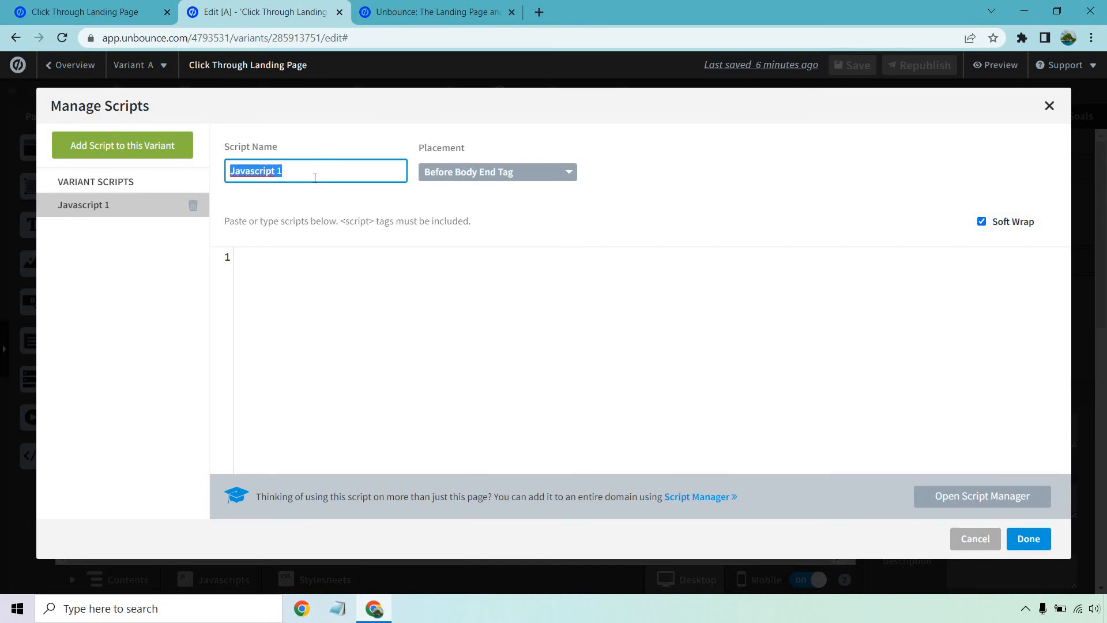
text(Popup)
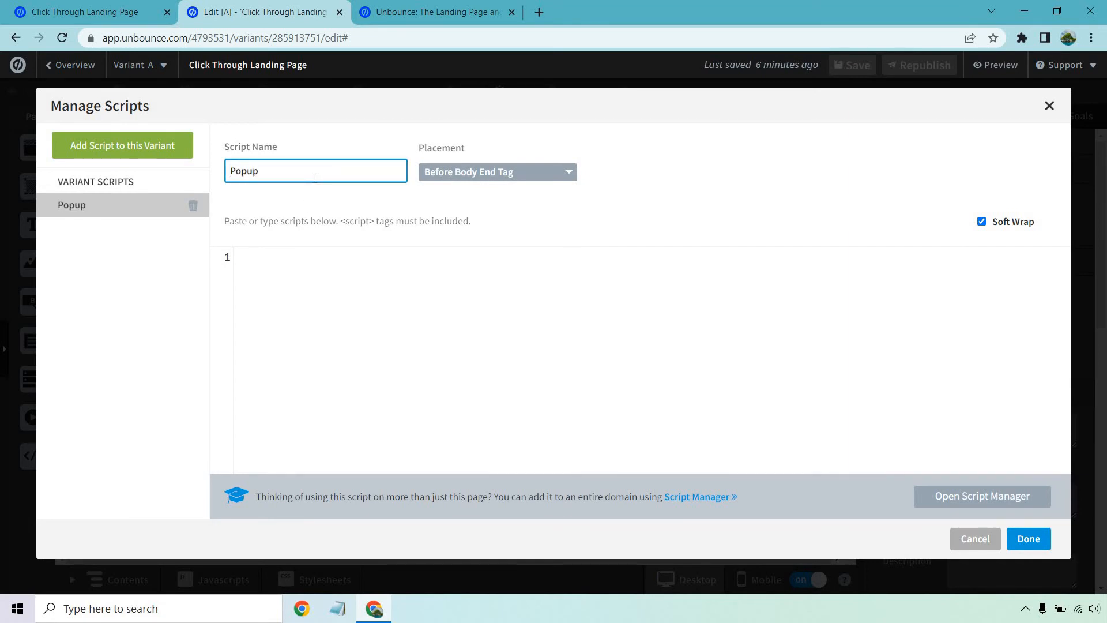
click(512, 177)
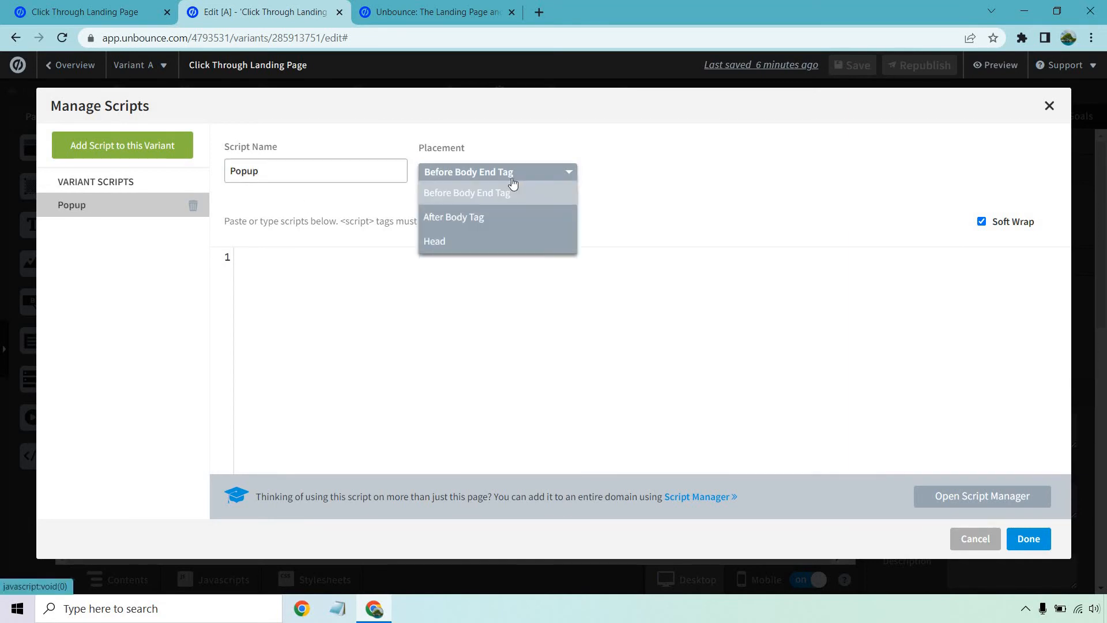
click(482, 250)
click(478, 276)
key(ctrl+v)
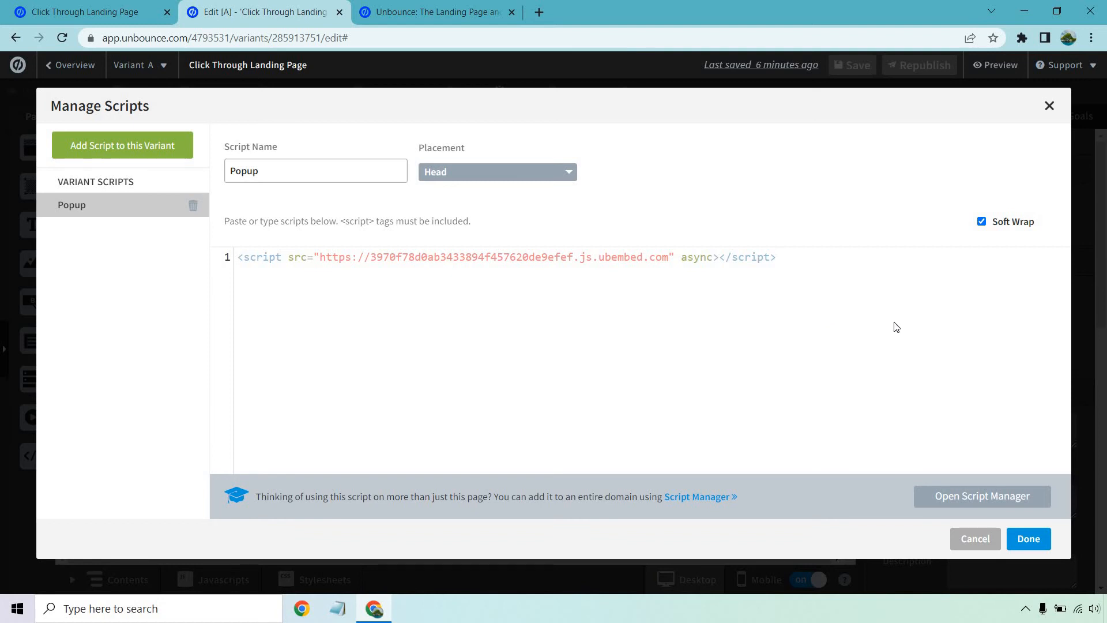
click(1029, 537)
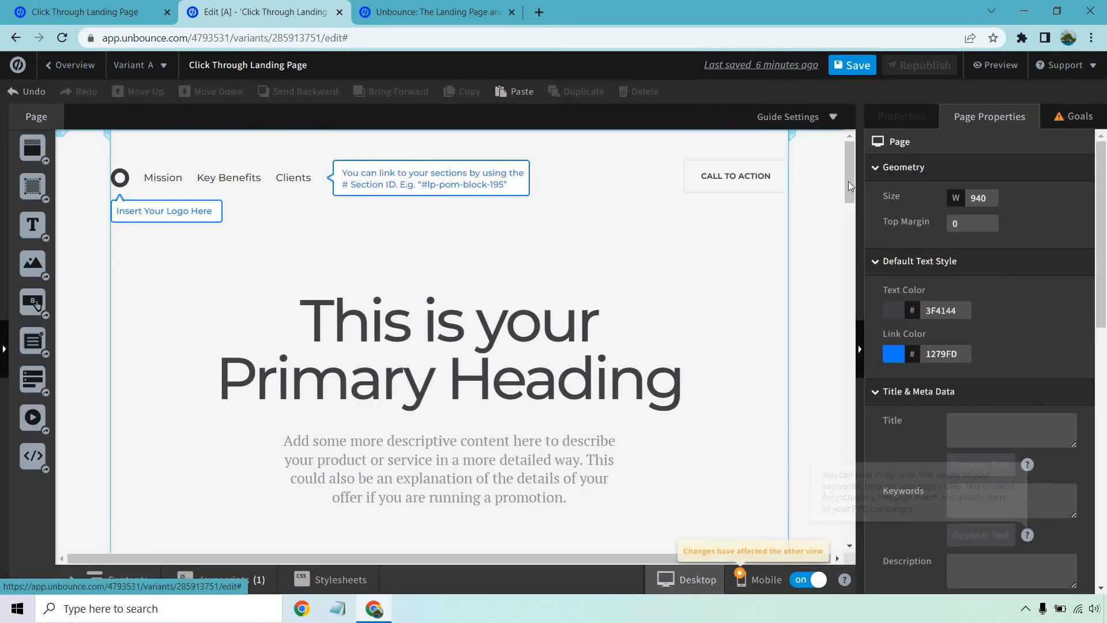
- Save and republish the Click Through Landing Page
click(855, 68)
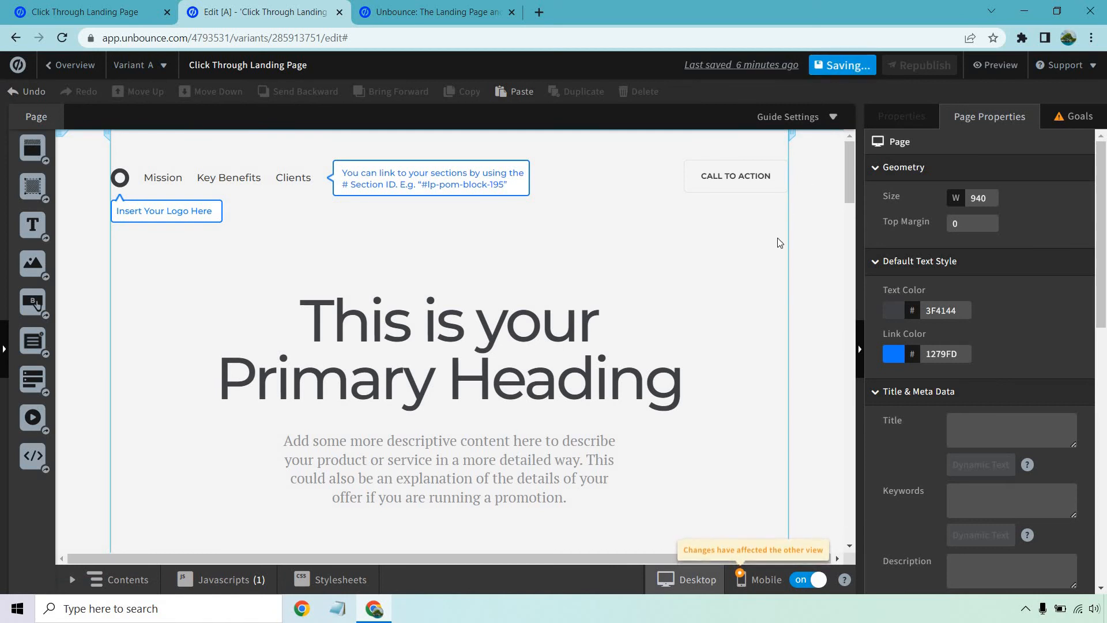
click(918, 69)
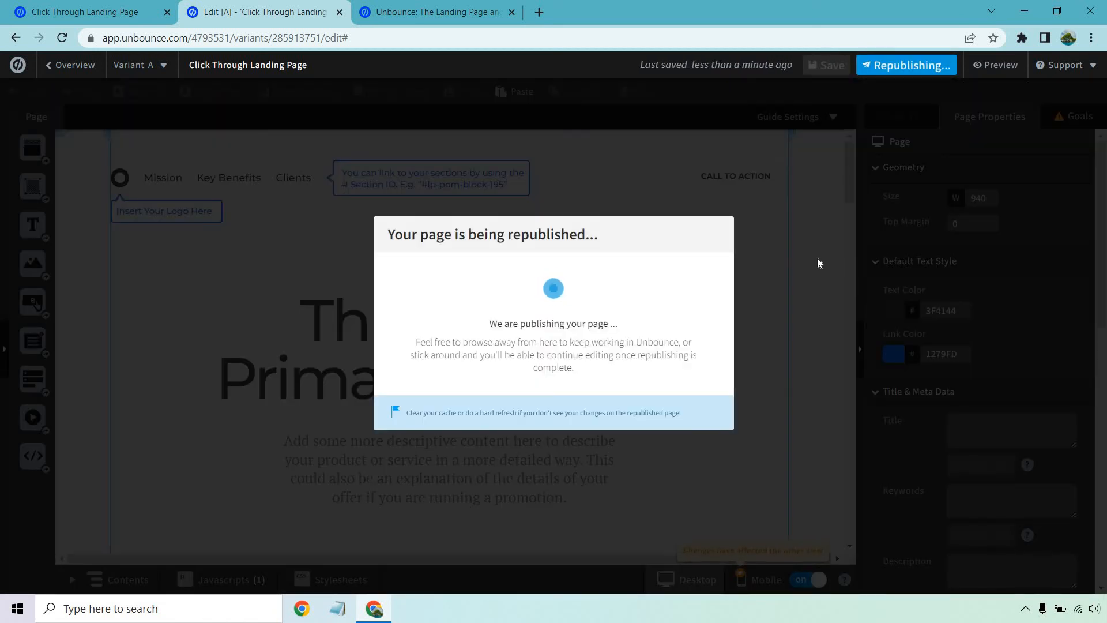
click(712, 231)
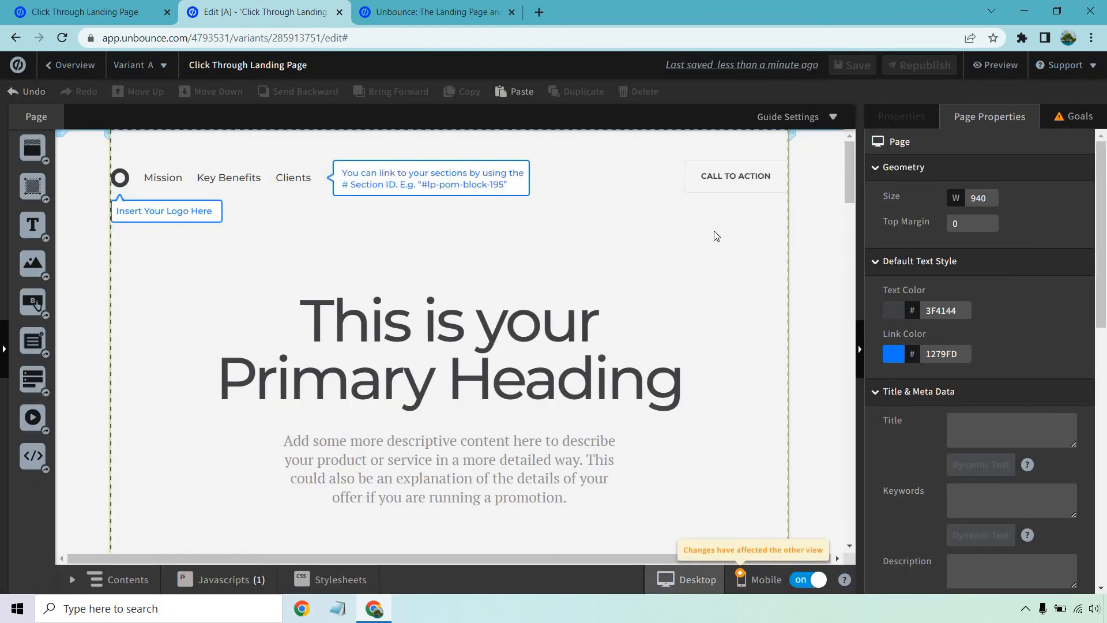
- Return to the Discount Popup and publish it with the embed code confirmed as installed
click(475, 6)
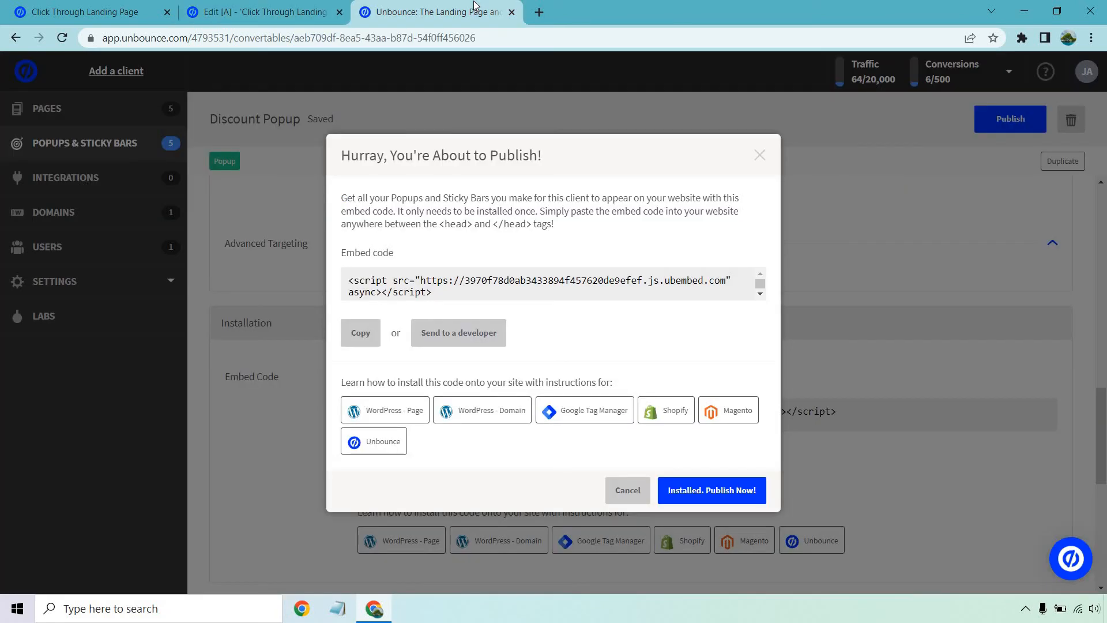
click(747, 492)
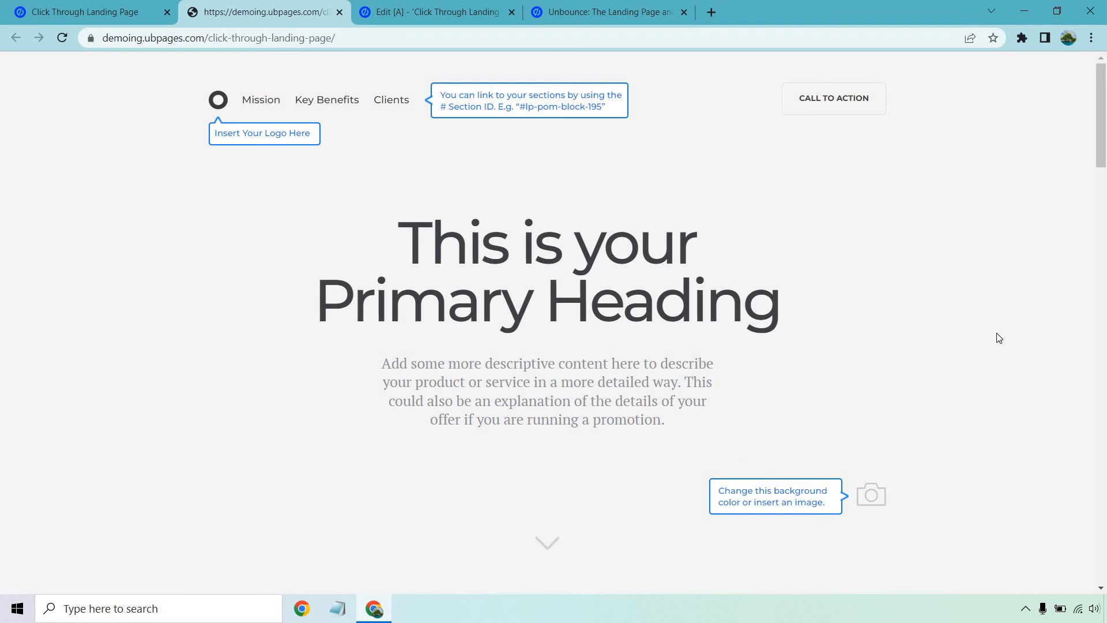
- Test the popup on the live page demoing.ubpages.com/click-through-landing-page/ by browsing it and making an exit movement
scroll(1001, 339, down, 8)
scroll(1003, 340, up, 8)
mouse_move(776, 5)
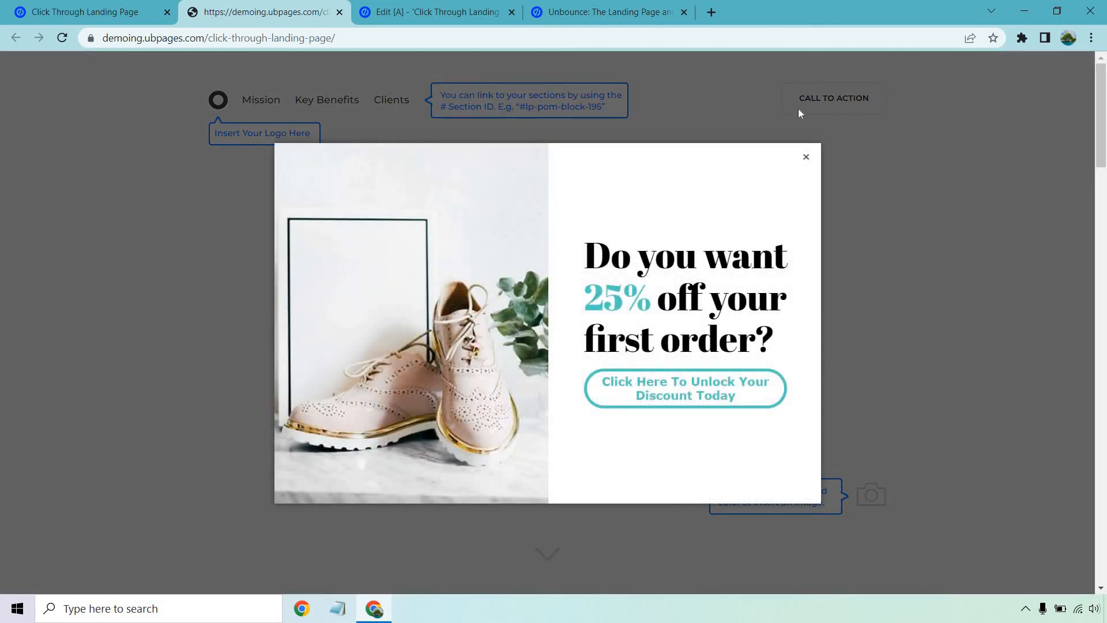